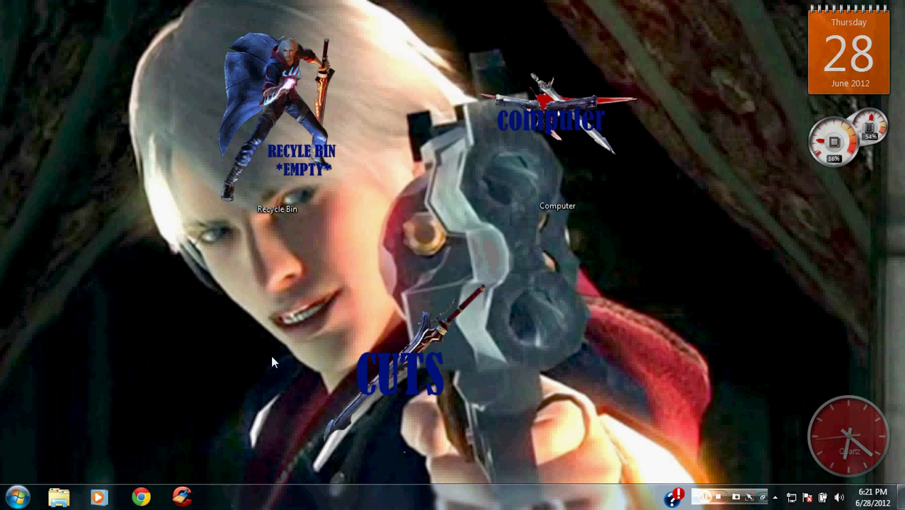
Launch Google Chrome from the Windows 7 taskbar to a New Tab page
left_click_drag(476, 5, 25, 174)
left_click(141, 496)
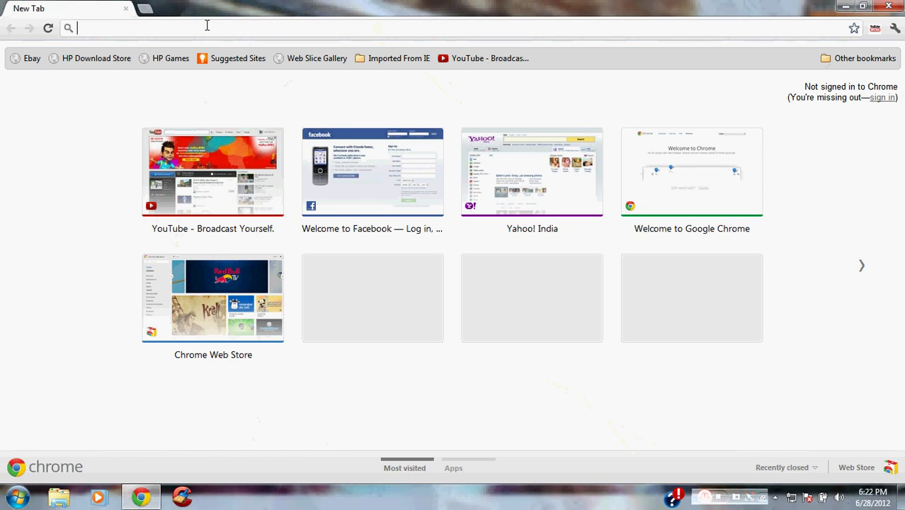
Load yahoo.com (Yahoo India) and sign out of the current Yahoo account
type("youtube.com")
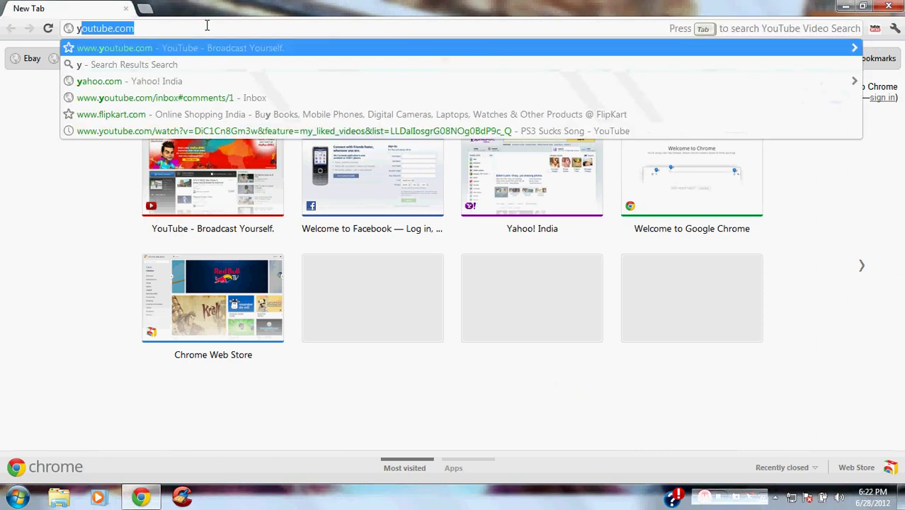
key("Return")
left_click(206, 26)
type("yh")
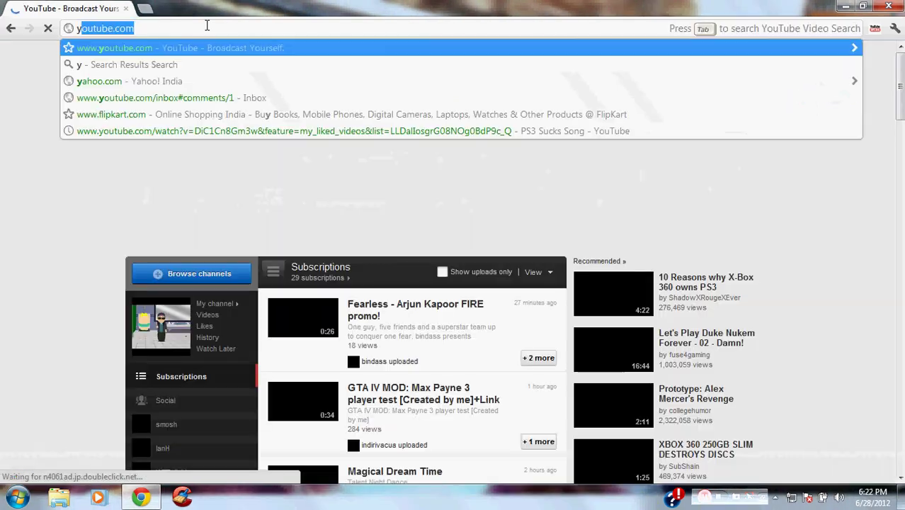
key("BackSpace")
key("BackSpace")
type("yahoo")
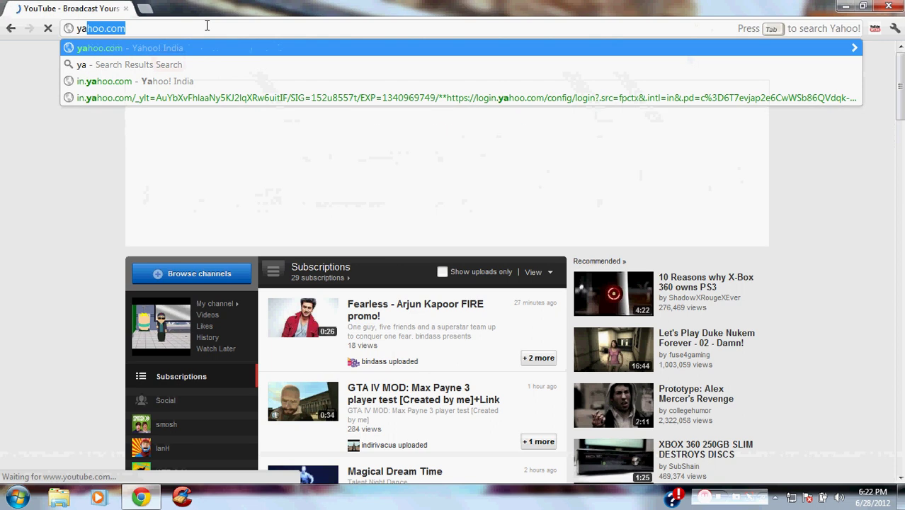
key("Return")
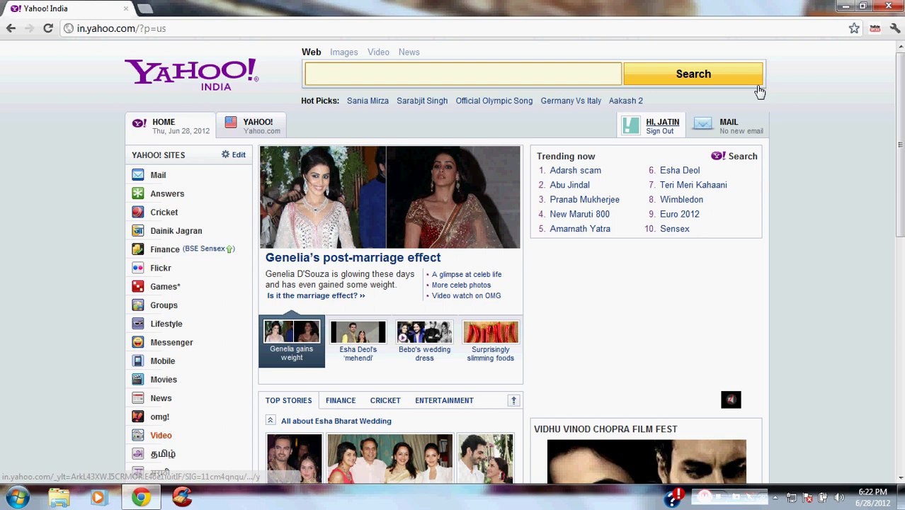
left_click(660, 133)
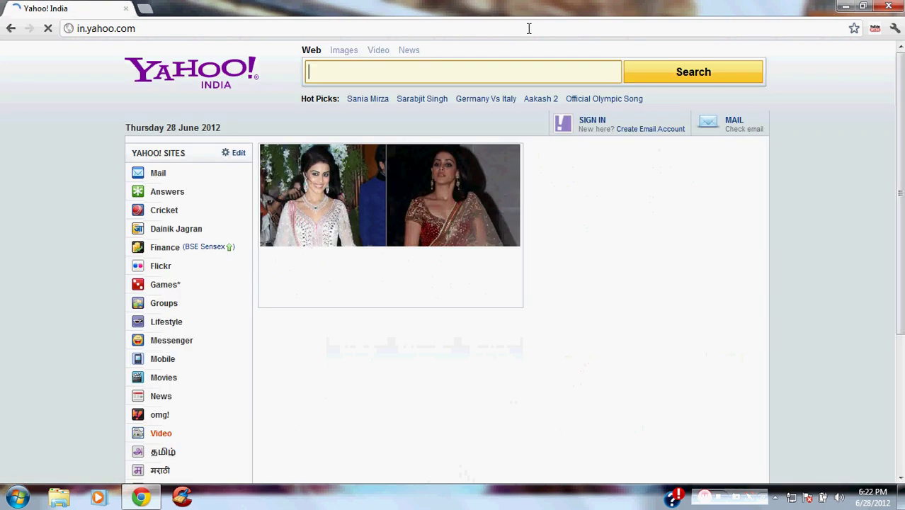
Start a new Yahoo email account and enter a first name and surname
left_click(634, 130)
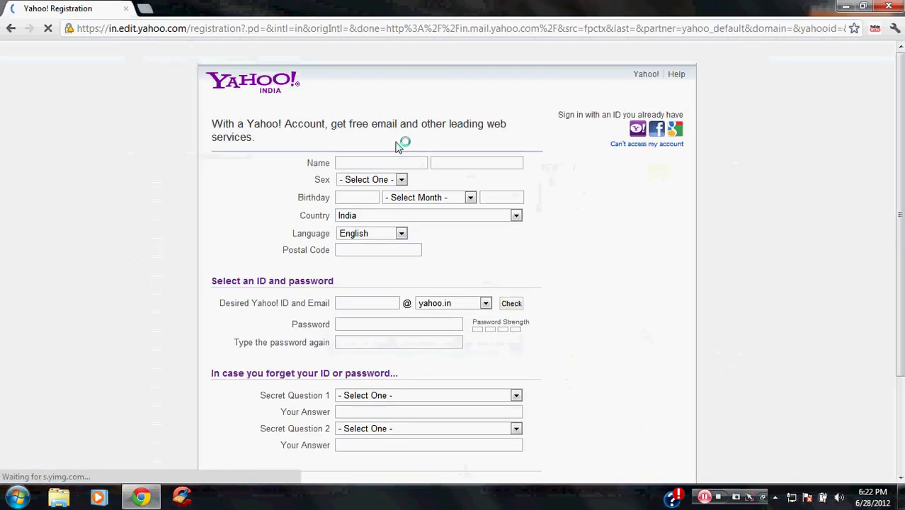
scroll(871, 212, "down", 2)
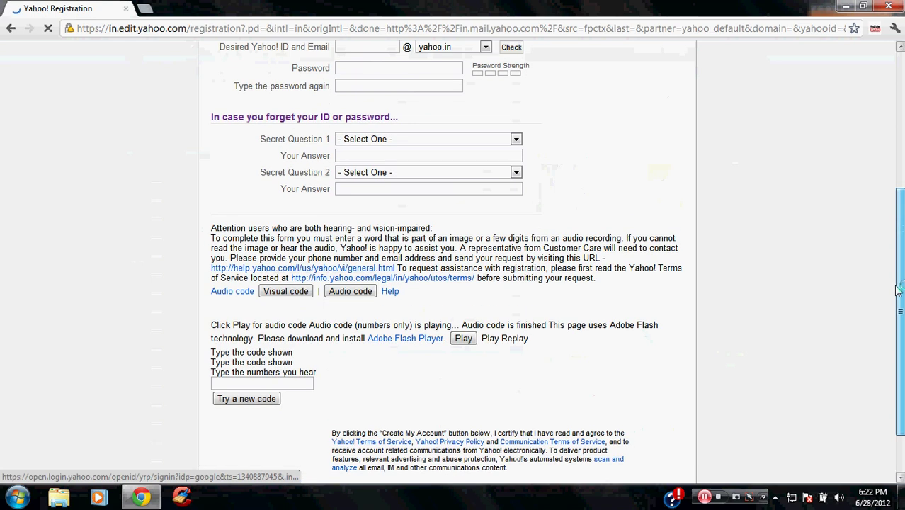
left_click_drag(898, 304, 900, 135)
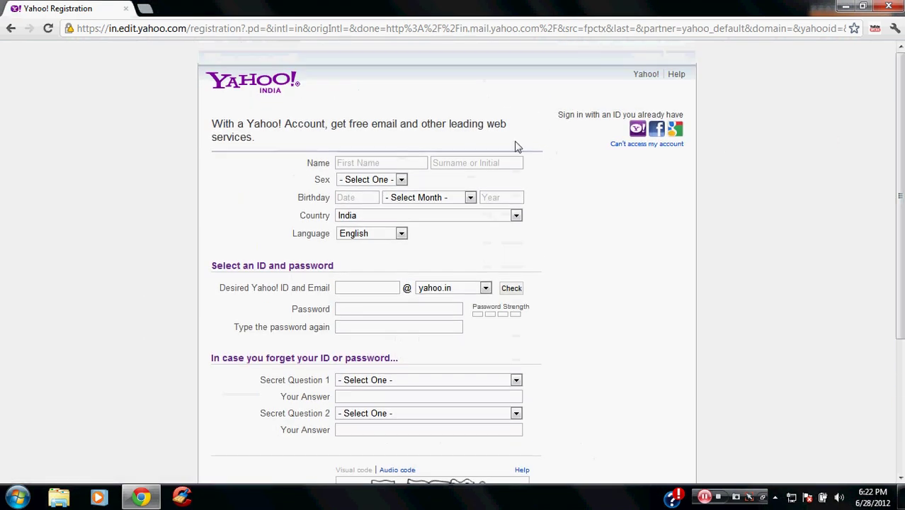
left_click(368, 163)
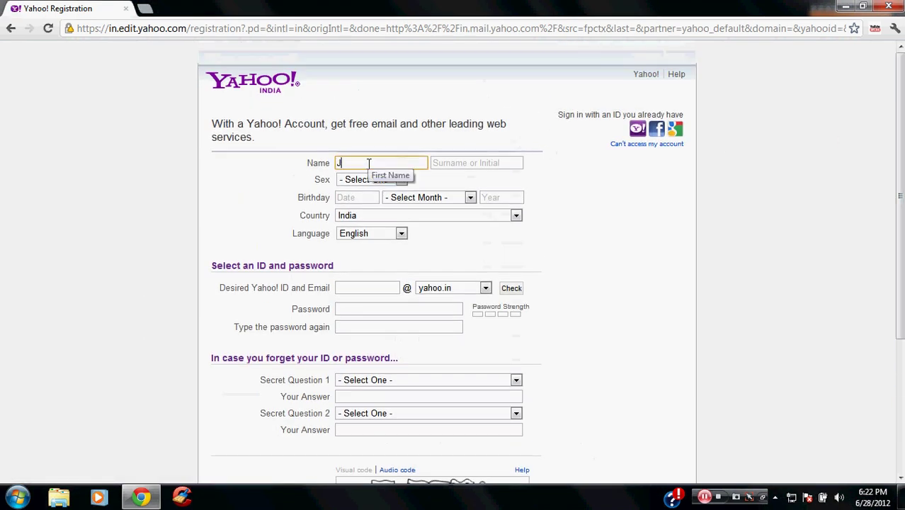
type("Jahd")
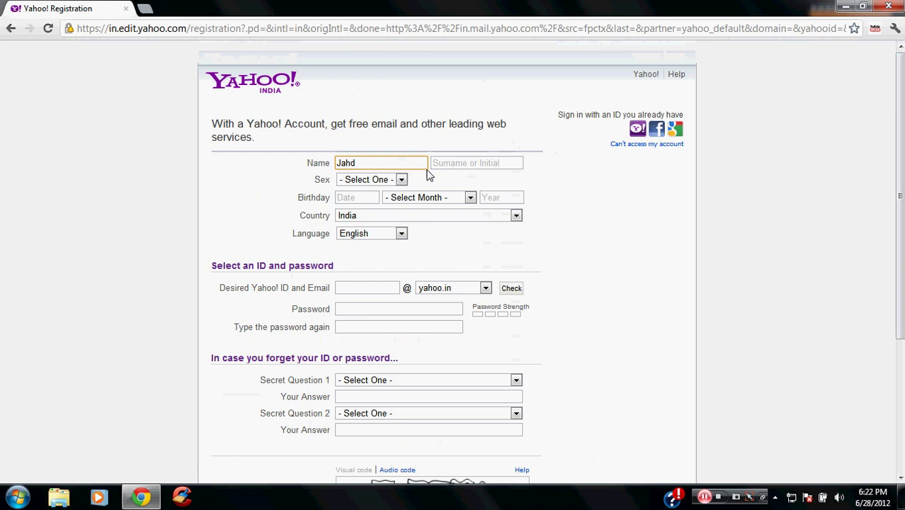
left_click(452, 163)
type("djaa")
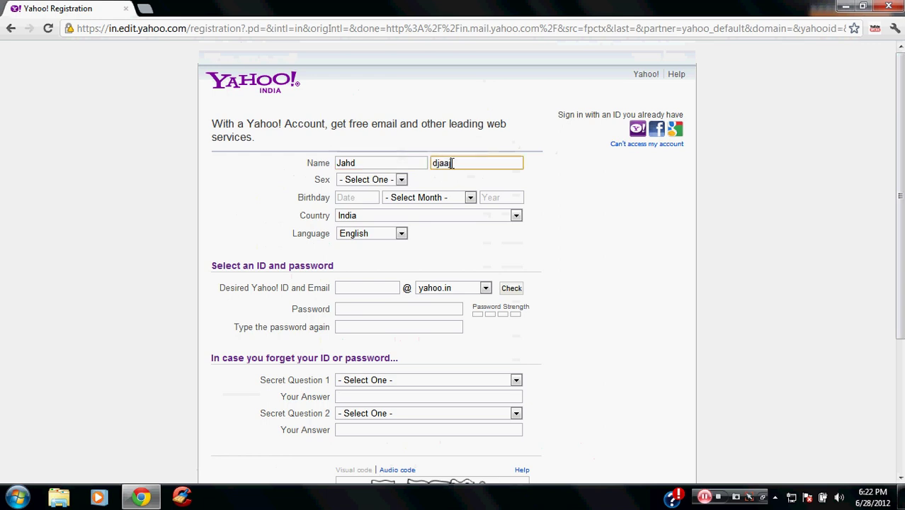
type("j")
Set sex Male, birthday 24 March 1928, keep India, and bring up suggested IDs
left_click(382, 181)
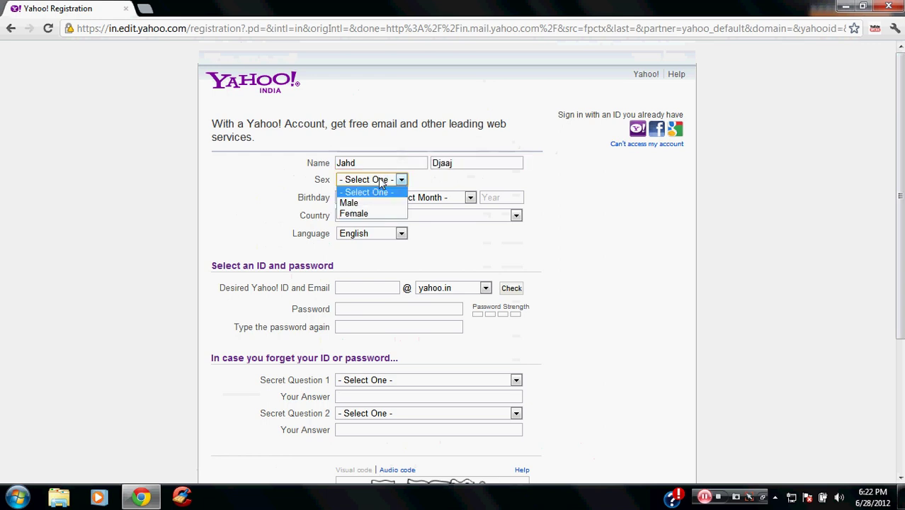
left_click(357, 201)
left_click(354, 197)
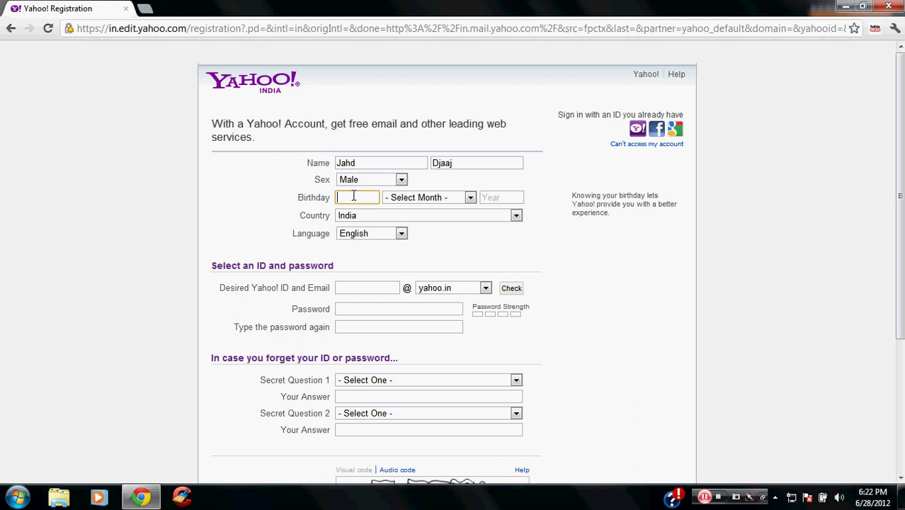
type("24")
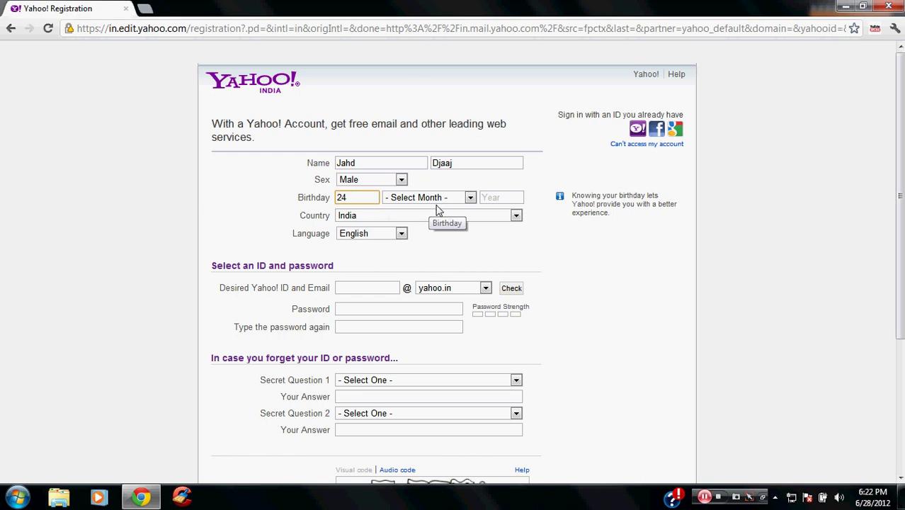
left_click(434, 198)
left_click(433, 241)
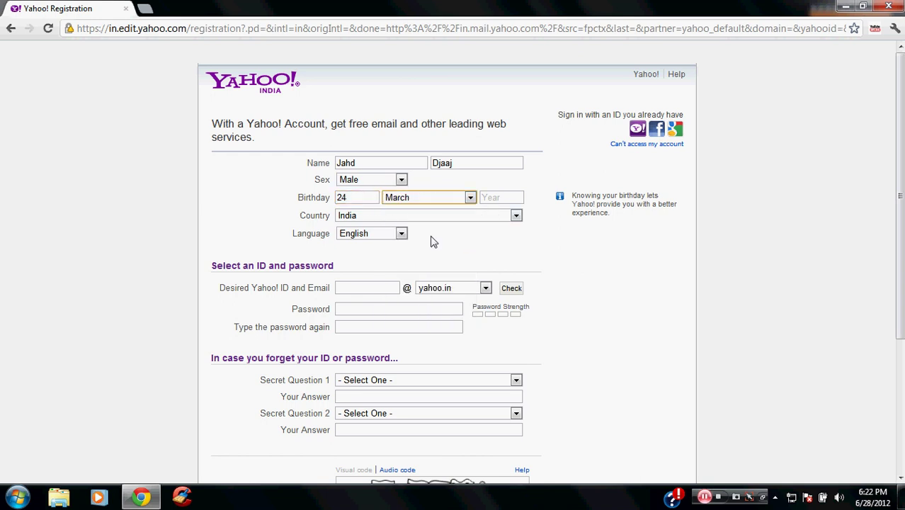
left_click(488, 198)
type("1928")
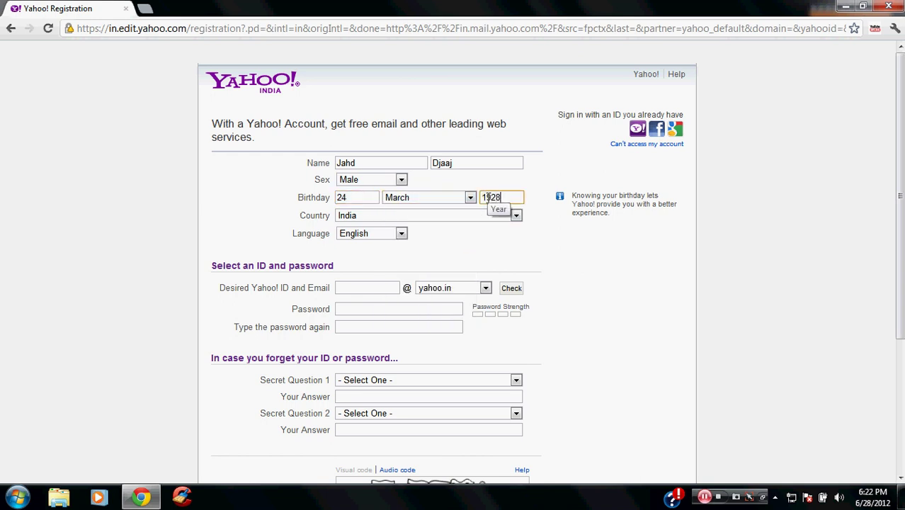
left_click(405, 216)
left_click(401, 217)
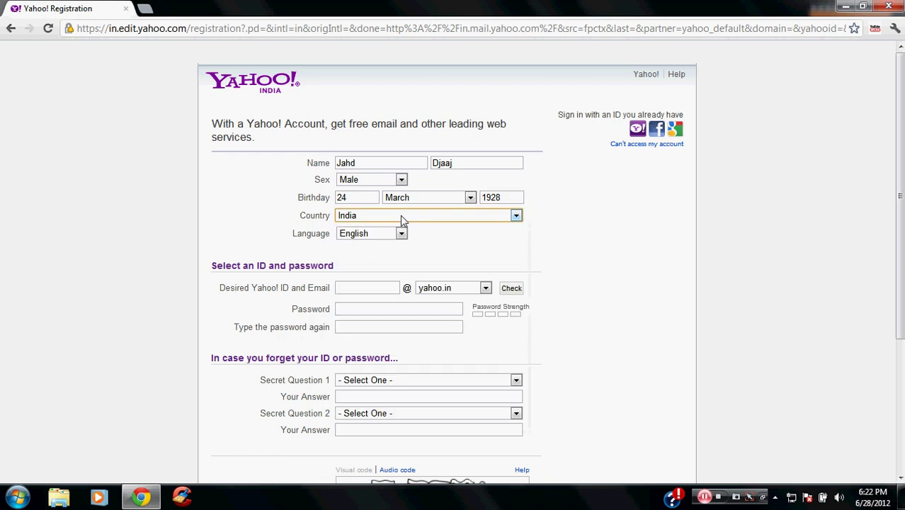
left_click(340, 290)
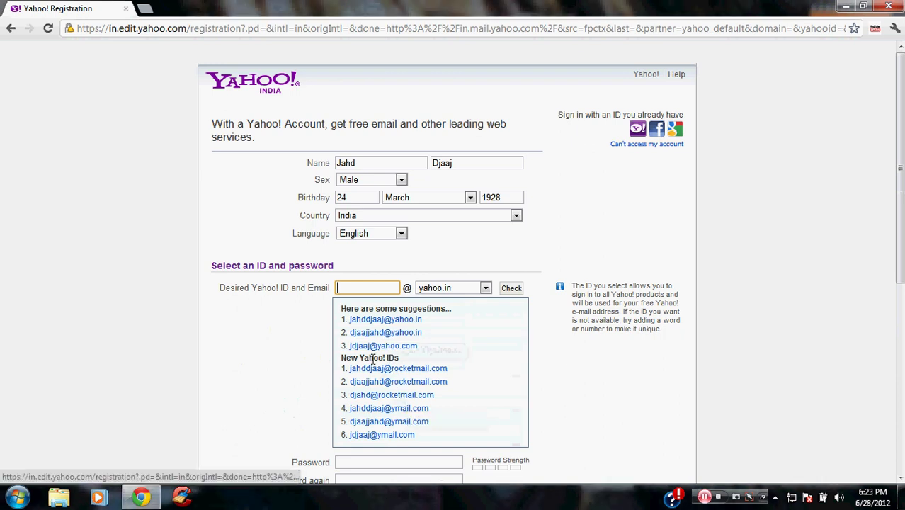
Choose a suggested yahoo.com ID, then enter and confirm the account password
left_click(384, 348)
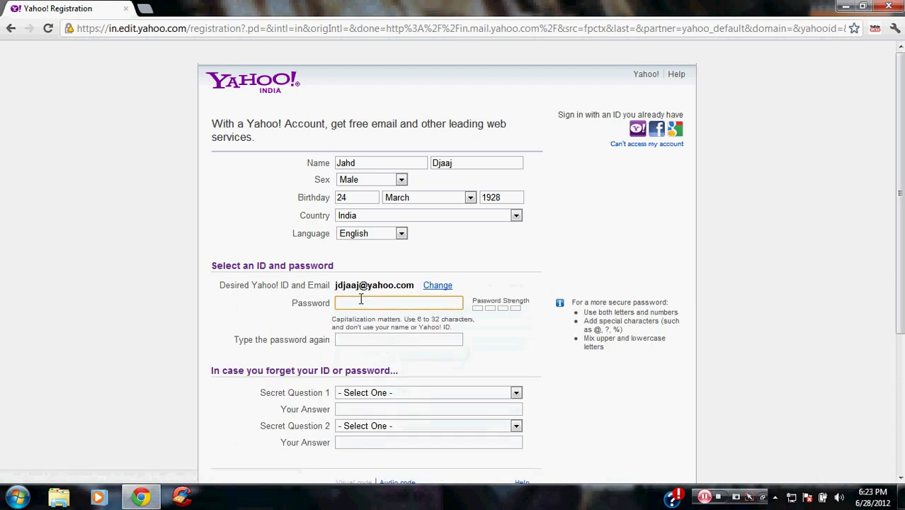
left_click_drag(334, 284, 419, 288)
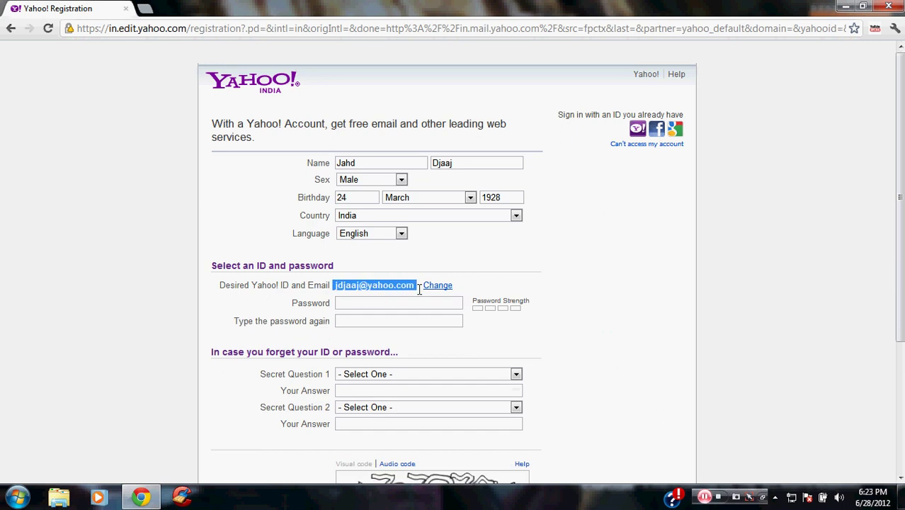
left_click(382, 302)
type("••")
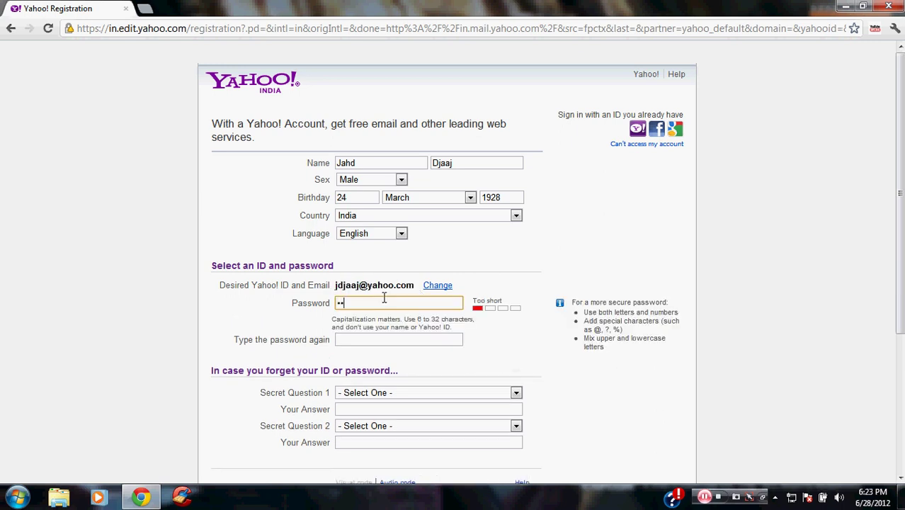
left_click(368, 339)
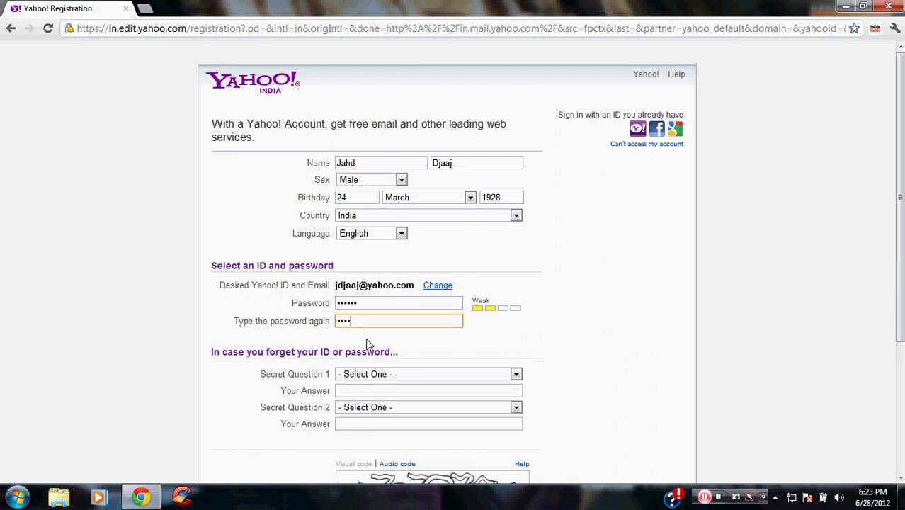
type("••••••")
right_click(365, 379)
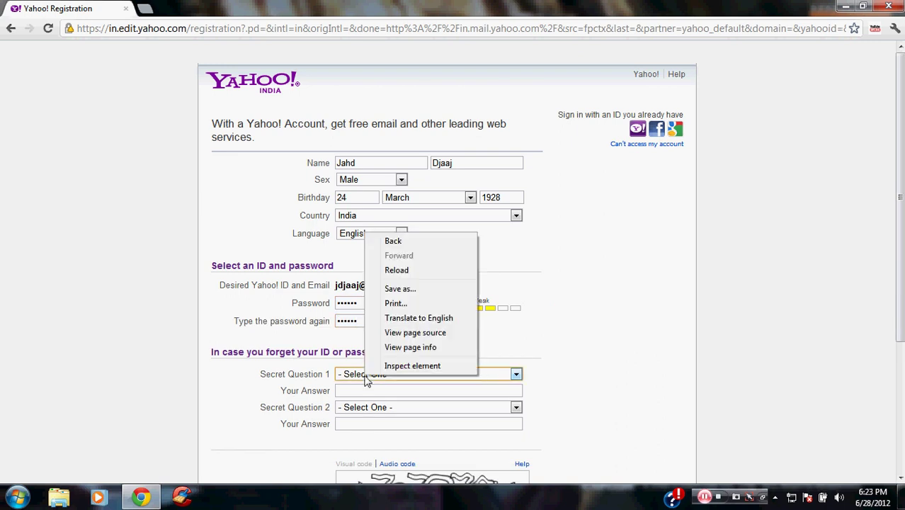
left_click(275, 377)
Pick the primary-school and favourite-childhood-game security questions and type their answers
left_click(376, 373)
left_click(380, 438)
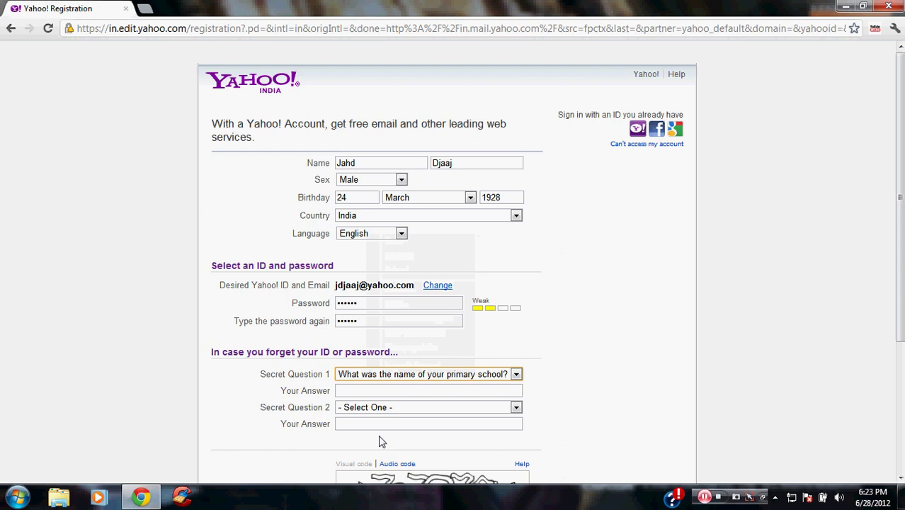
left_click(377, 389)
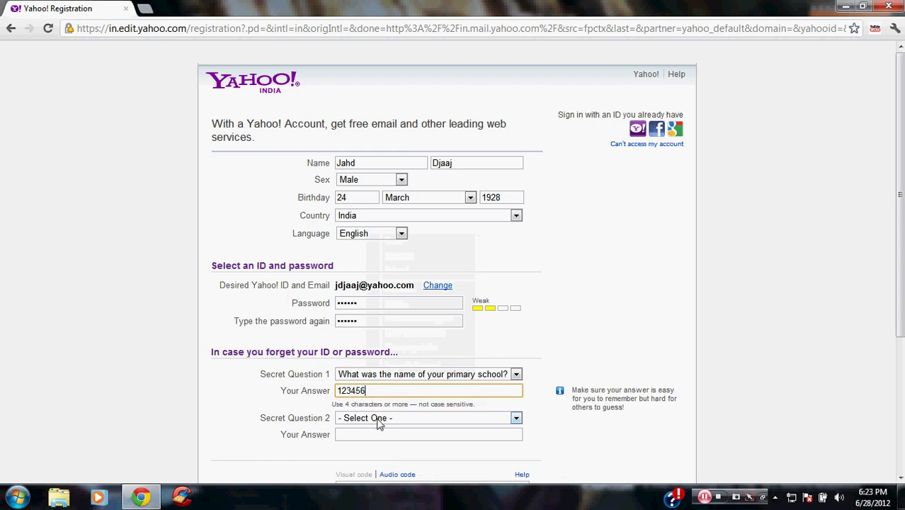
left_click(379, 418)
left_click(380, 383)
left_click(361, 426)
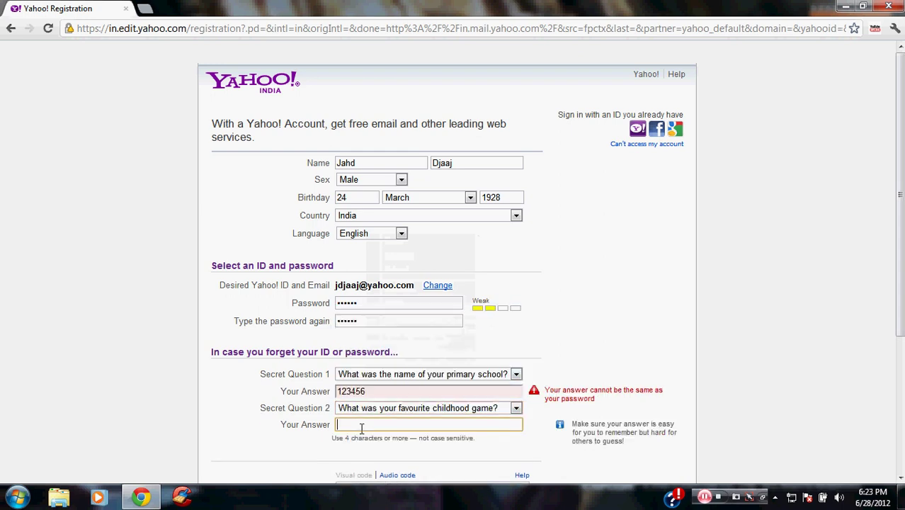
left_click(413, 388)
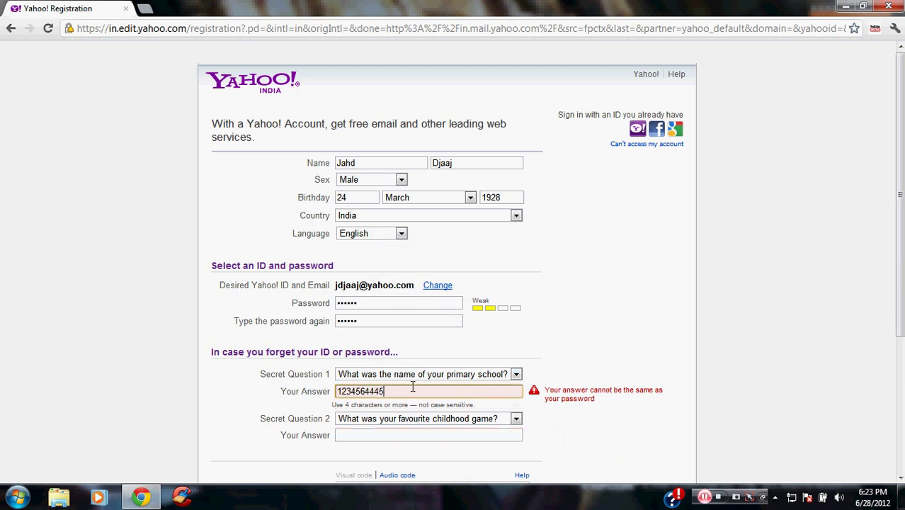
left_click(398, 417)
left_click(397, 419)
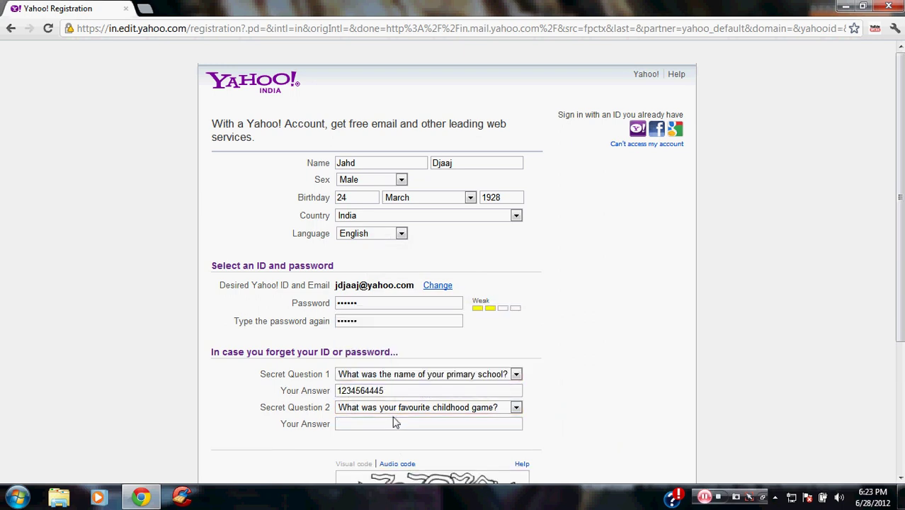
left_click(388, 423)
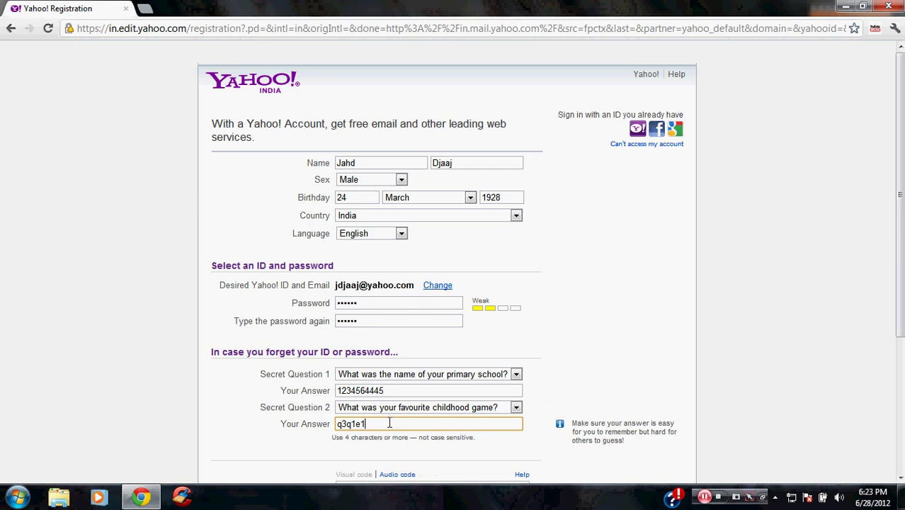
left_click(262, 420)
scroll(263, 420, "down", 1)
Submit the Yahoo registration form and continue into the new mailbox
scroll(264, 421, "down", 3)
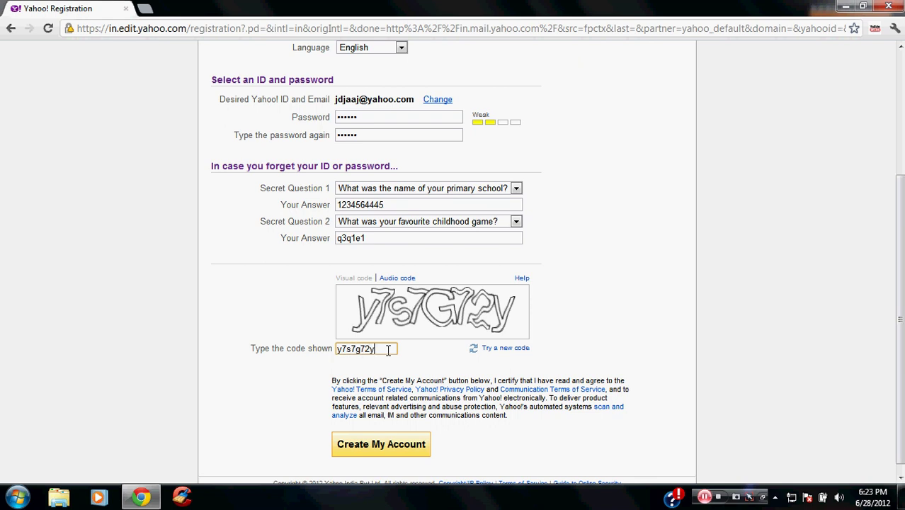
left_click(382, 447)
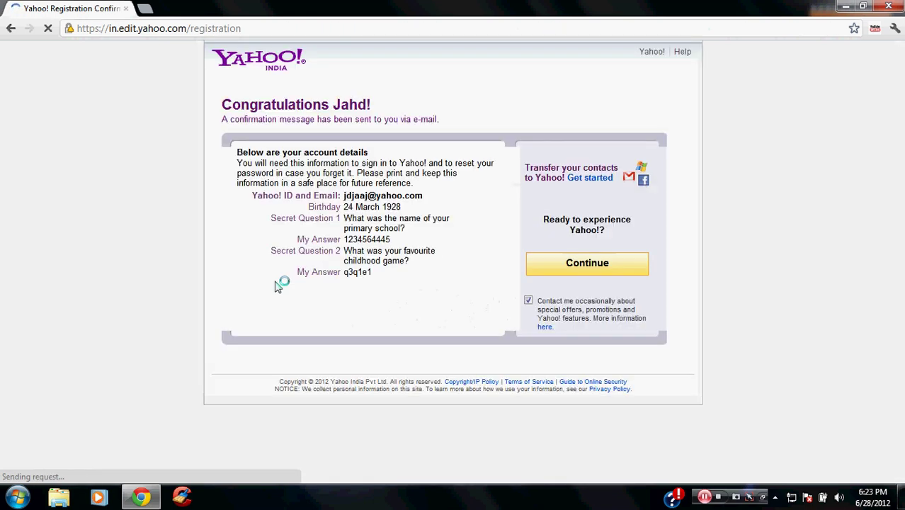
left_click(545, 263)
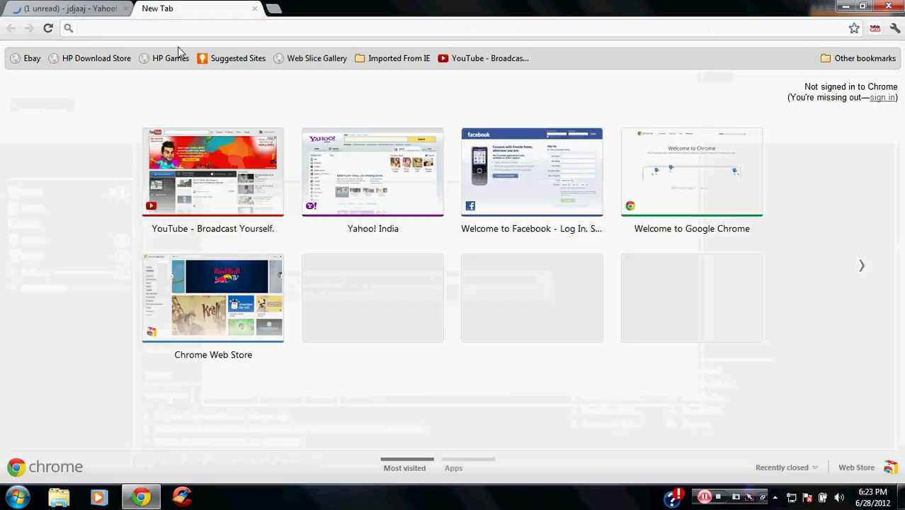
Try loading the misspelled address socailclub.rockstargames.com, which fails
type("roc")
key("BackSpace")
key("BackSpace")
key("BackSpace")
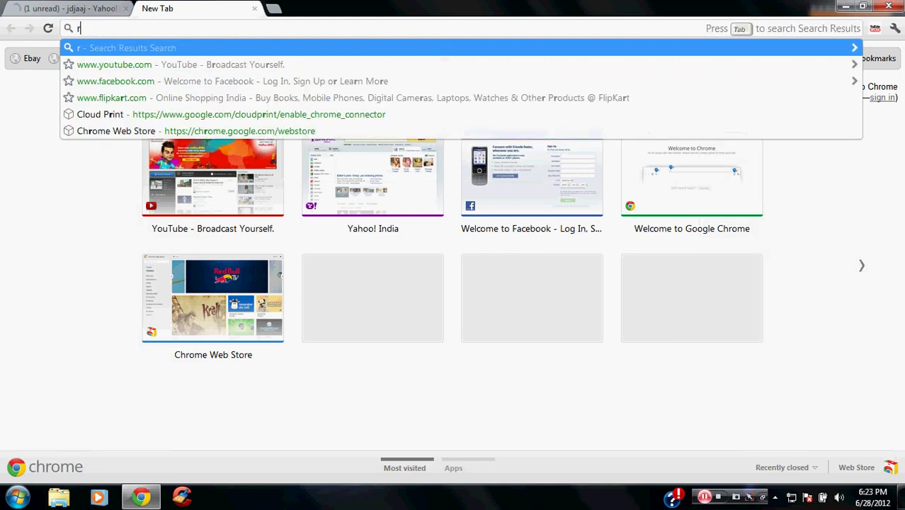
type("soc")
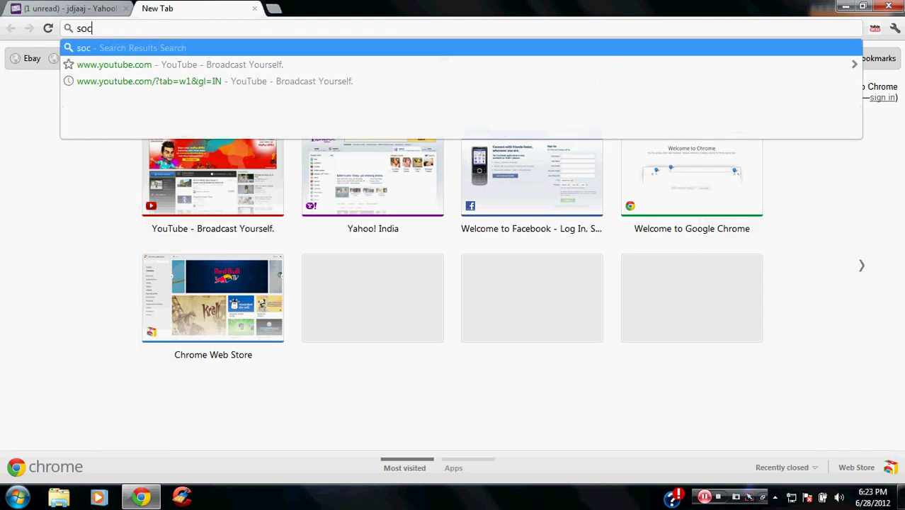
type("a")
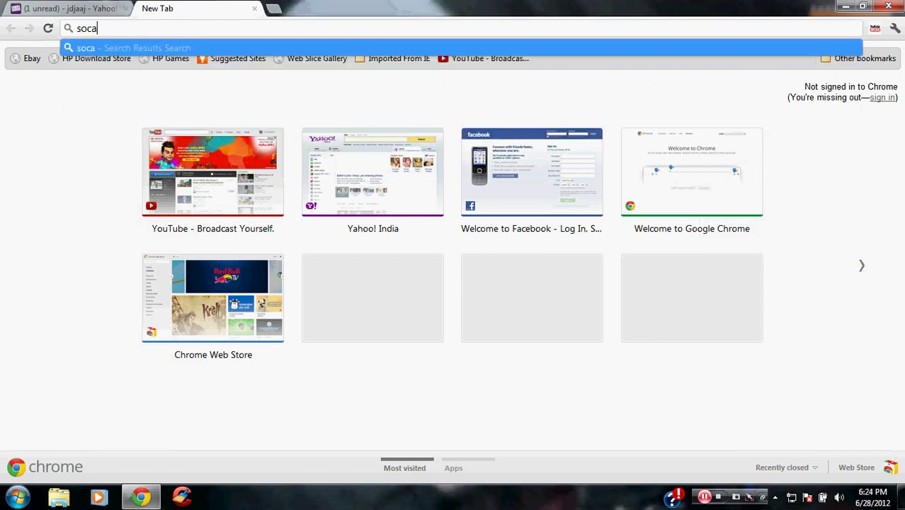
type("ilclub")
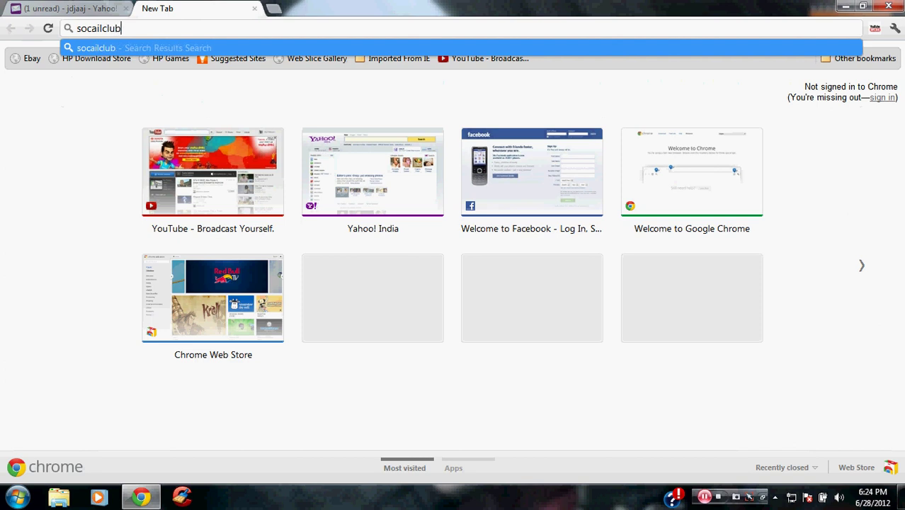
type(".rock")
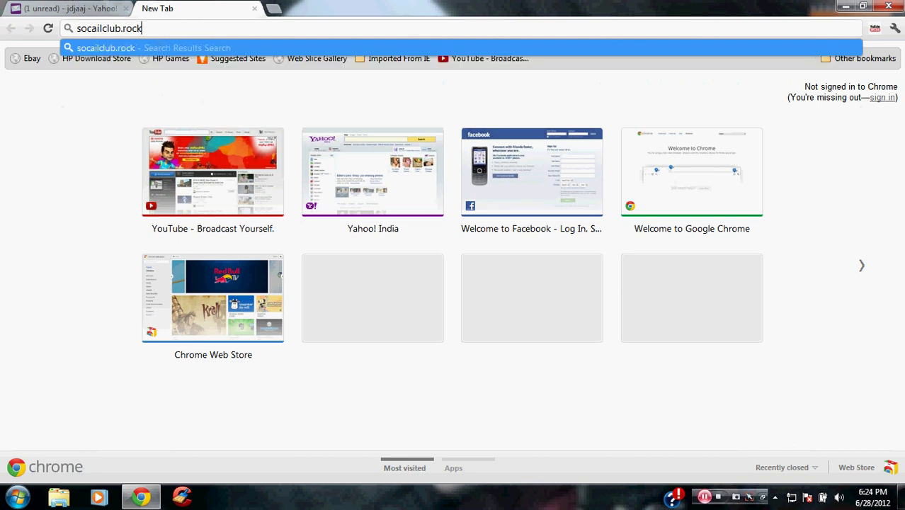
type("stargames")
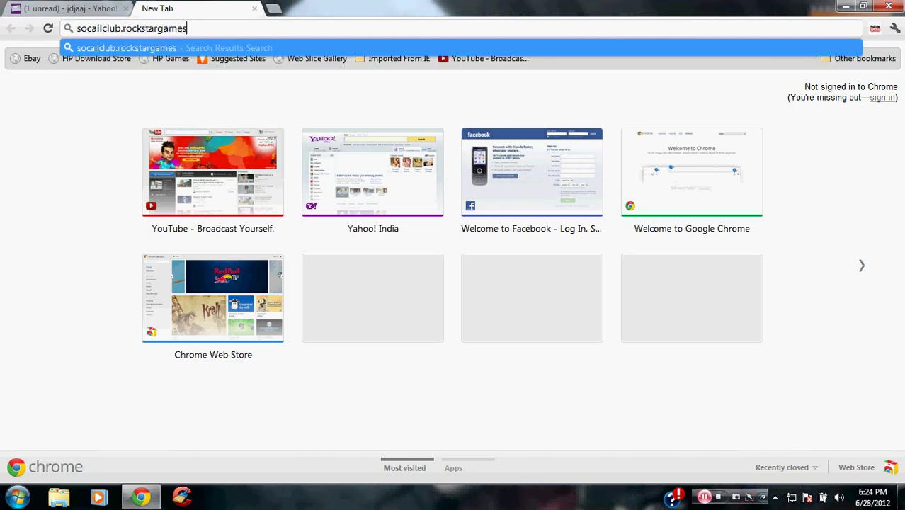
type(".com")
key("Return")
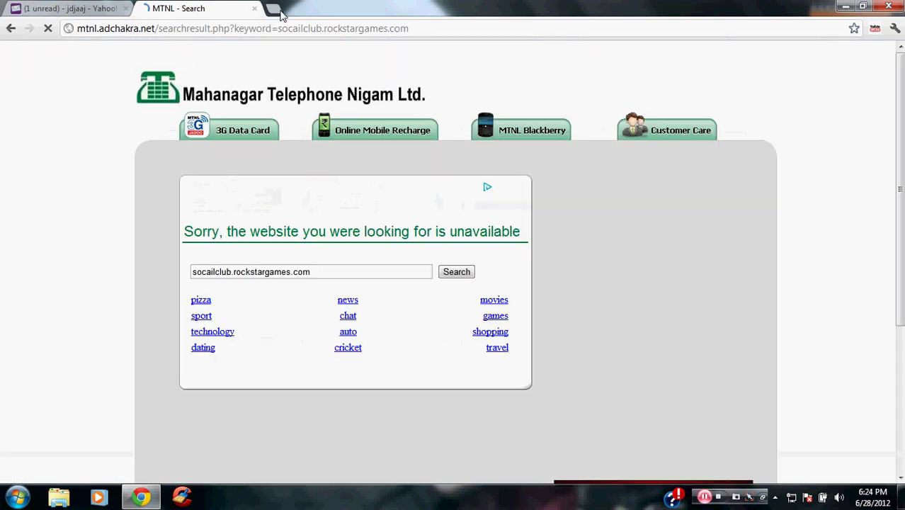
Search Google for 'rockstar', then refine the search to 'rockstar social club'
left_click(250, 33)
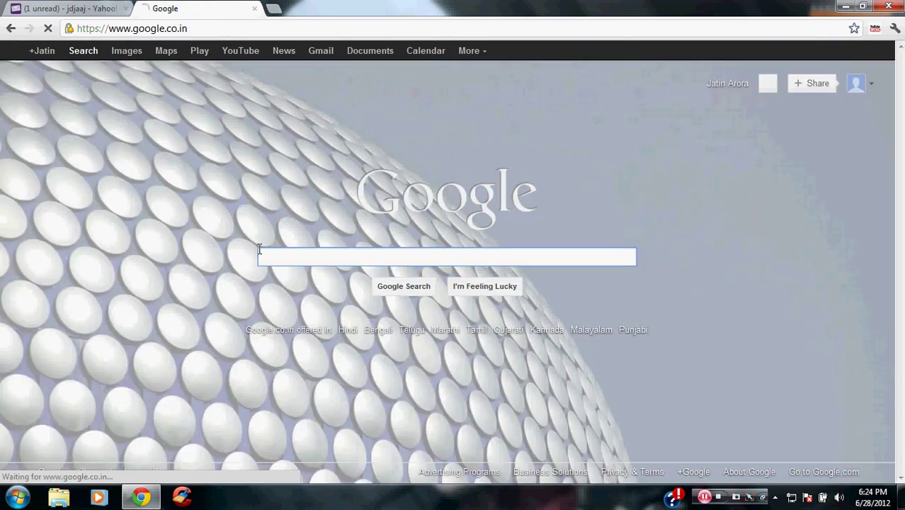
type("rock")
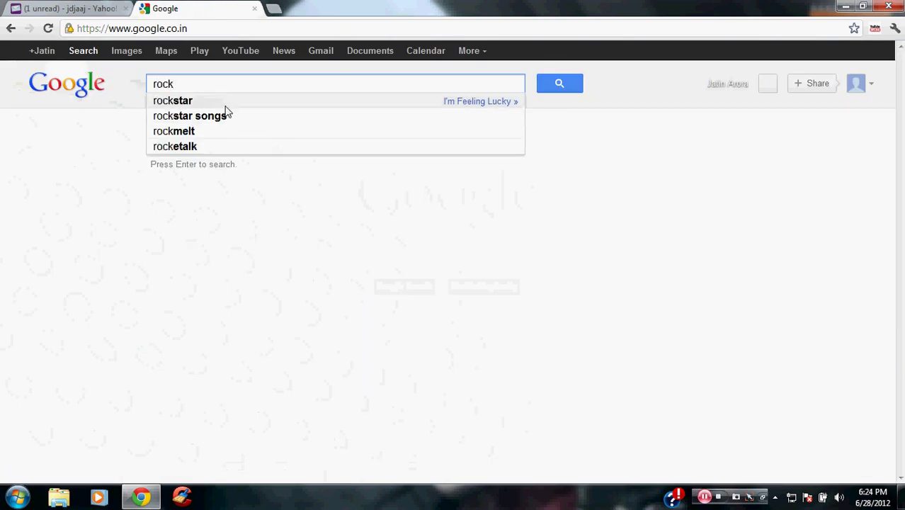
left_click(222, 102)
left_click(207, 174)
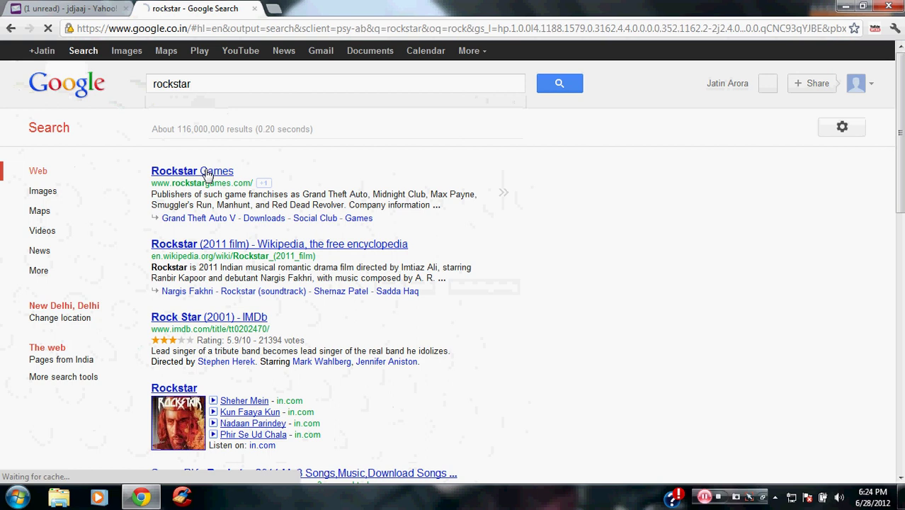
left_click(209, 86)
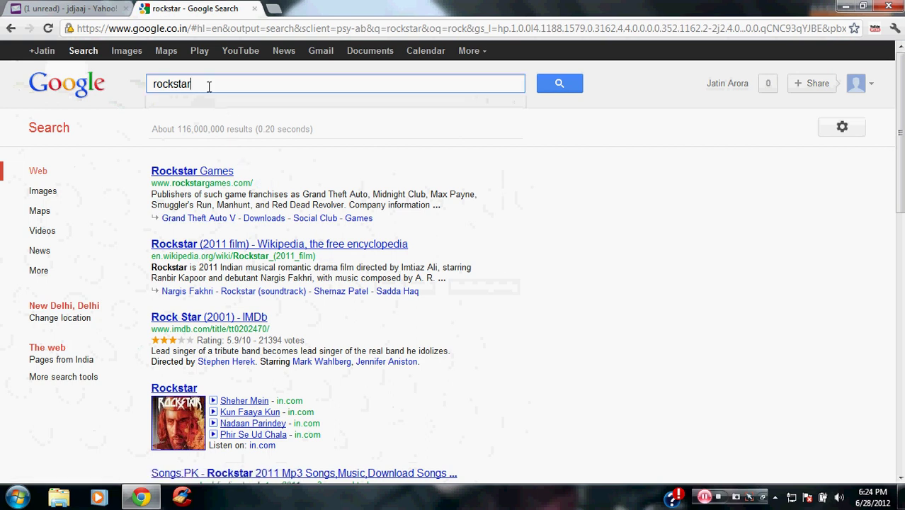
type("so")
left_click(215, 105)
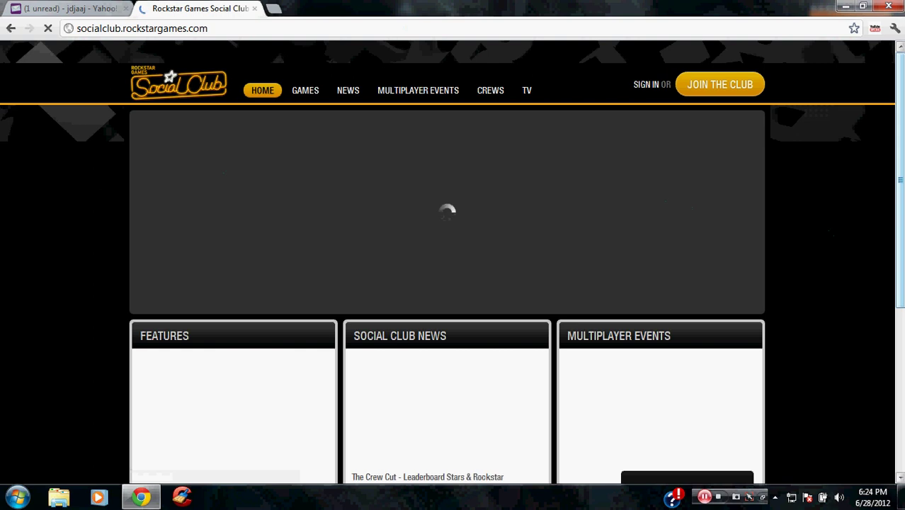
Scroll the Social Club home page down and back up
scroll(779, 212, "down", 3)
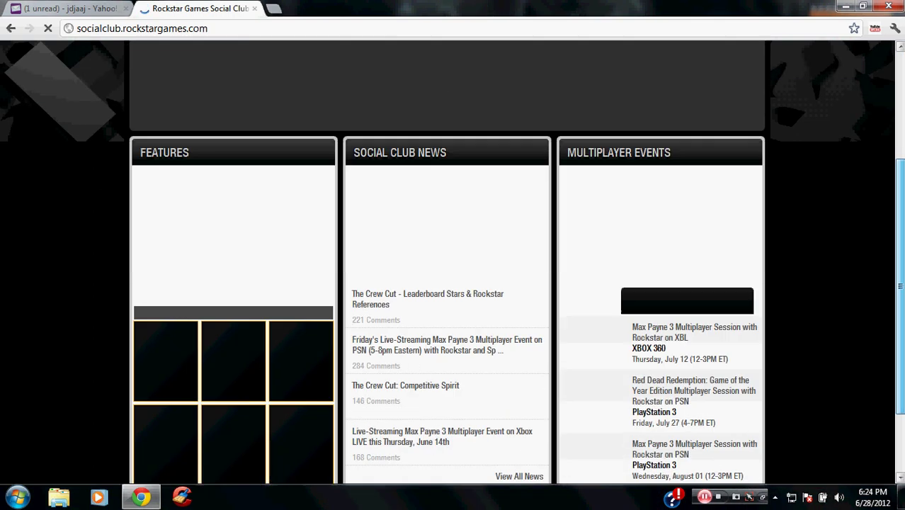
scroll(778, 212, "up", 3)
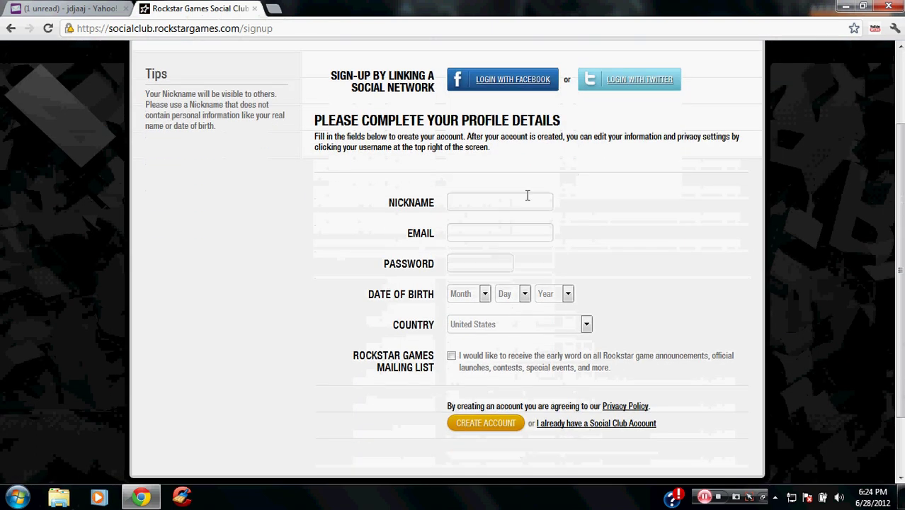
Enter a nickname and paste the new Yahoo address into the Email field
left_click(527, 196)
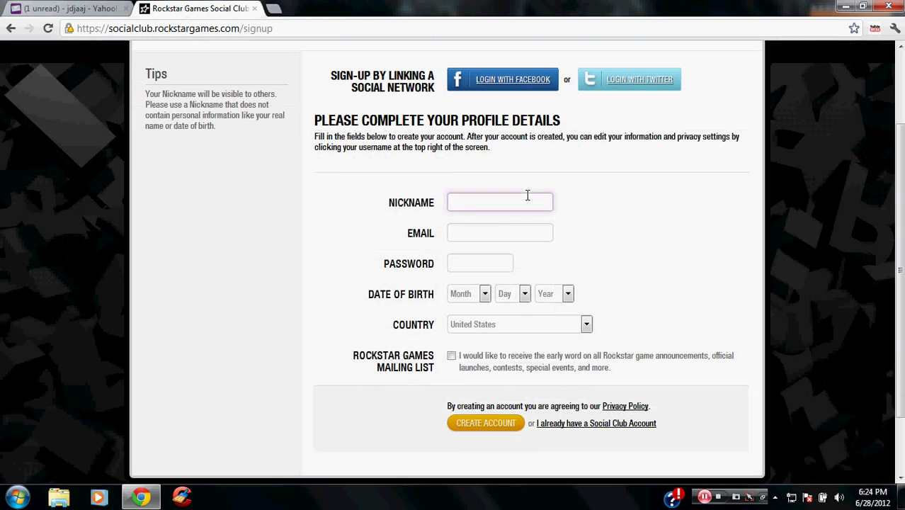
type("123t")
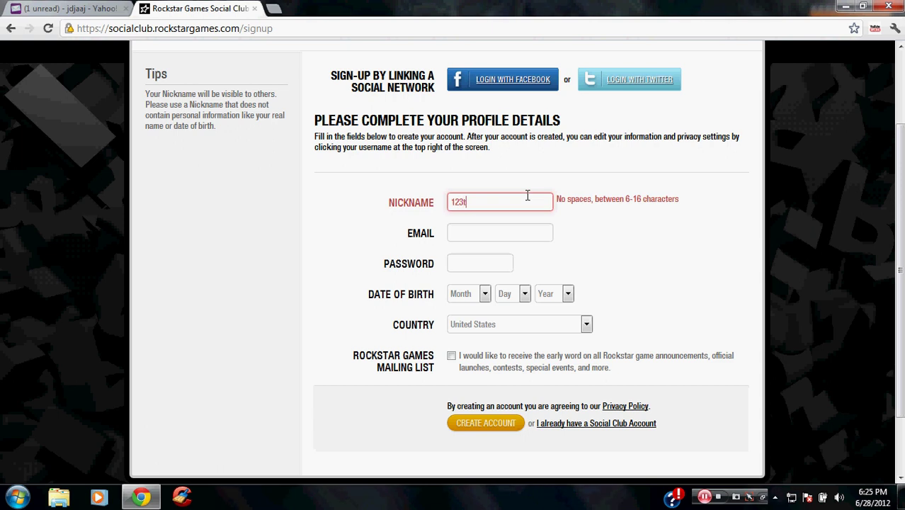
type("heasshole")
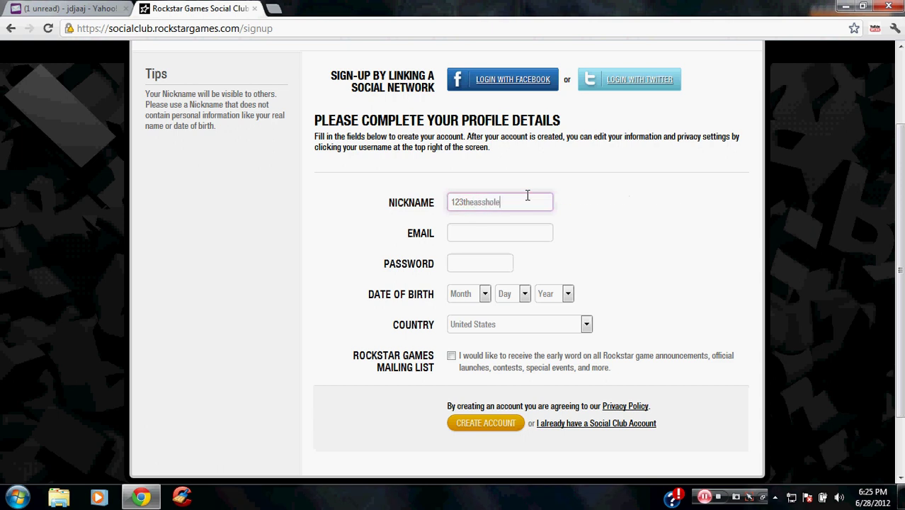
left_click(467, 230)
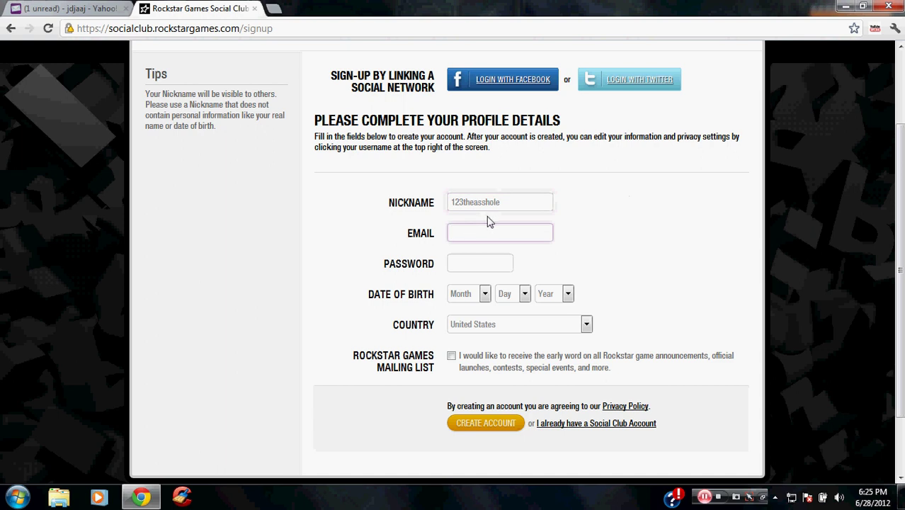
key("ctrl+v")
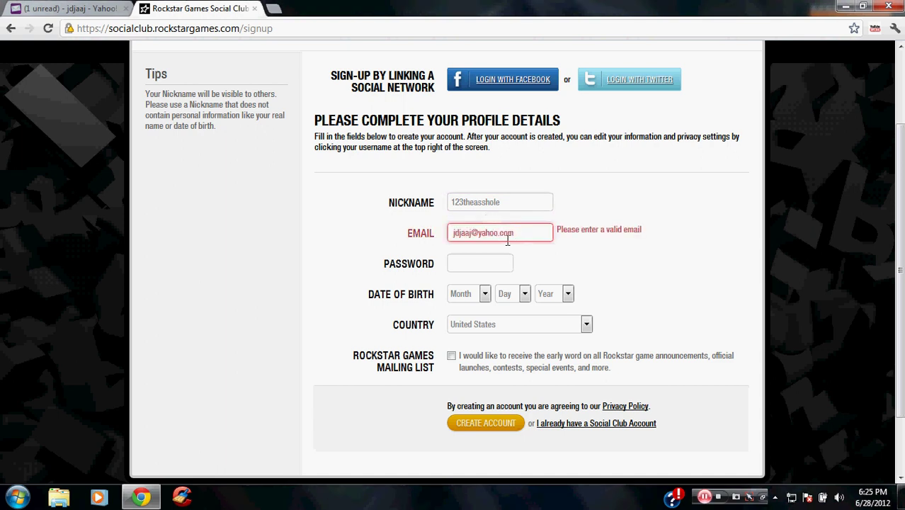
Double-check the email against the Yahoo tab, then type the password
left_click(482, 257)
left_click(128, 4)
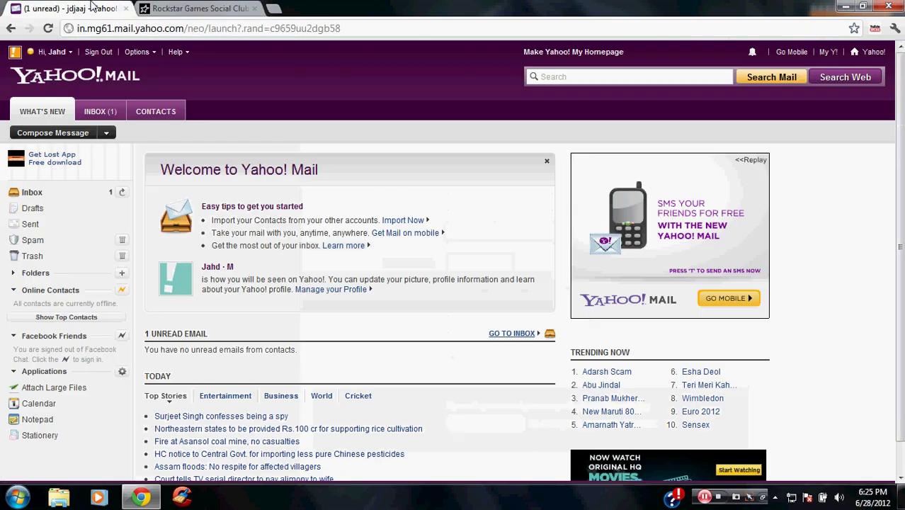
left_click(210, 7)
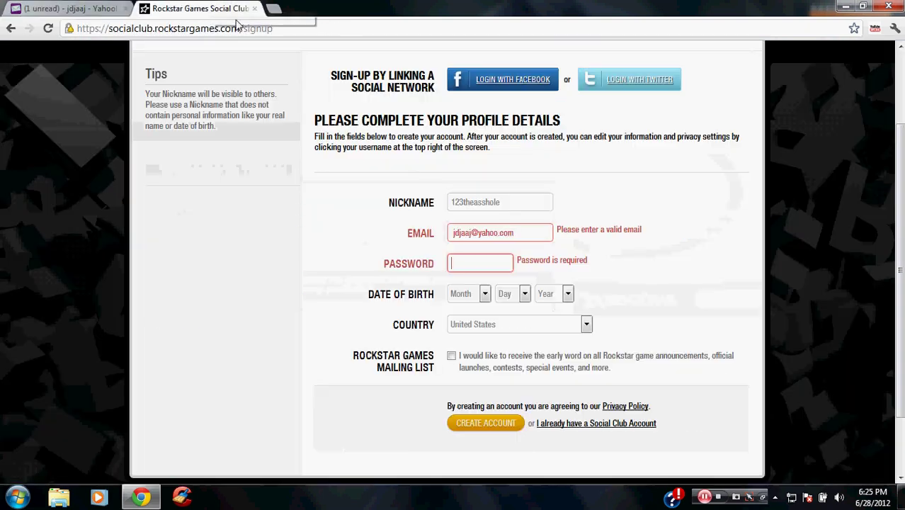
left_click(524, 234)
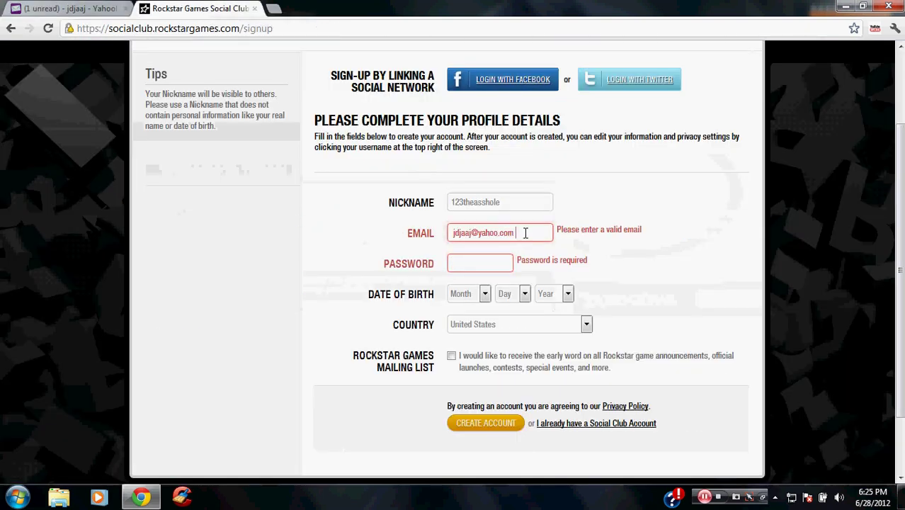
left_click_drag(518, 233, 443, 243)
left_click(439, 249)
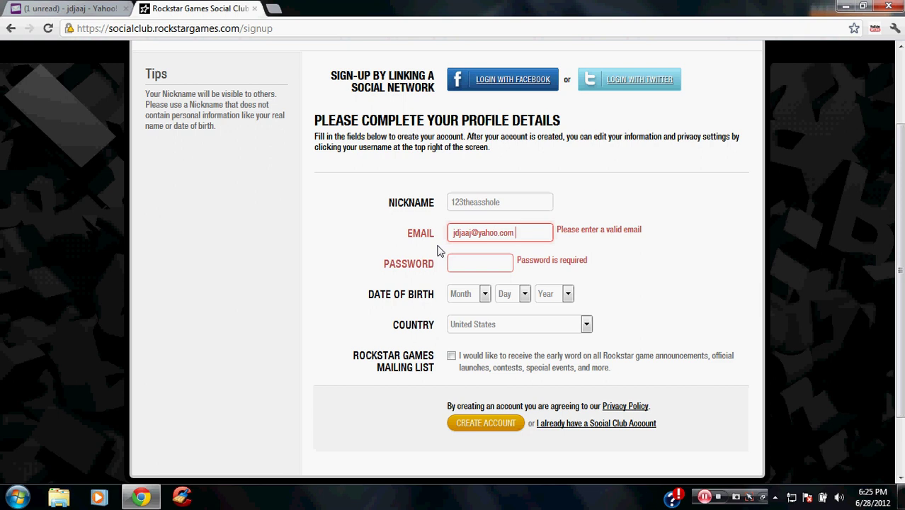
left_click(488, 263)
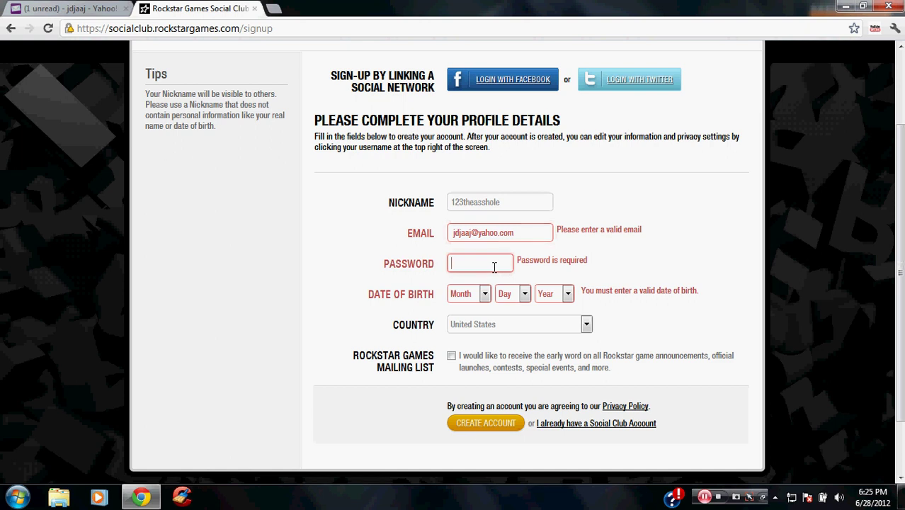
type("••••••")
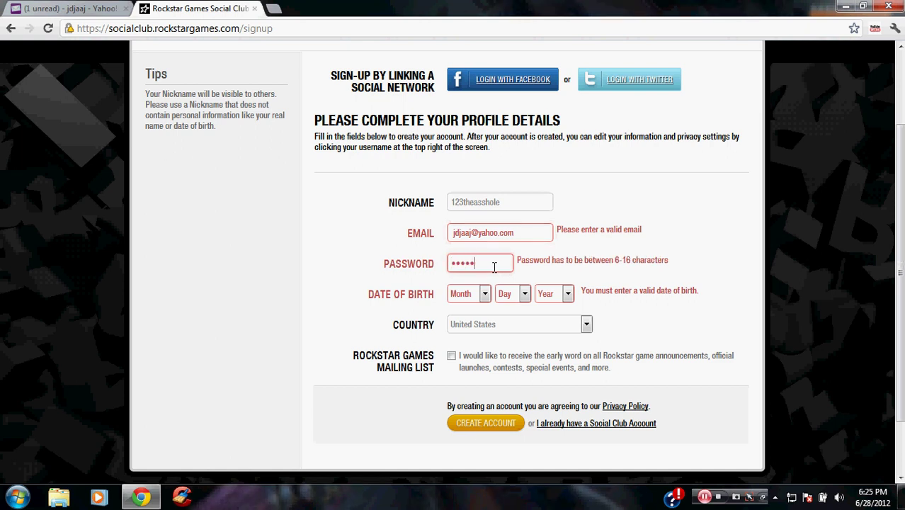
Set birth date Jan 19, 1918, opt into the mailing list, and submit
left_click(484, 293)
left_click(464, 317)
left_click(510, 293)
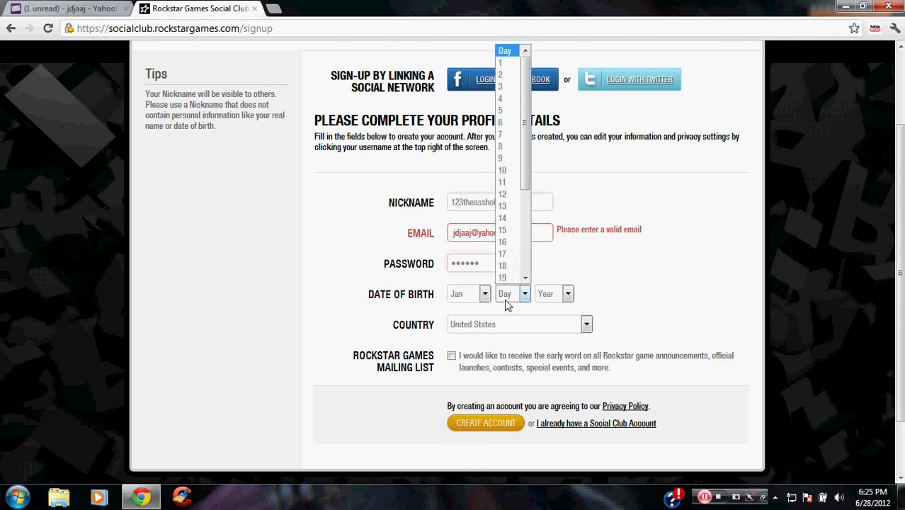
left_click(507, 279)
left_click(558, 293)
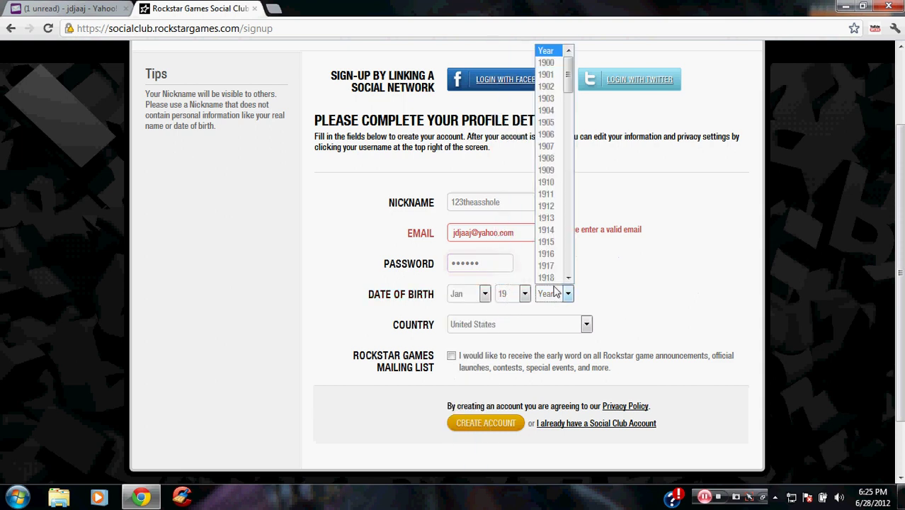
left_click(552, 289)
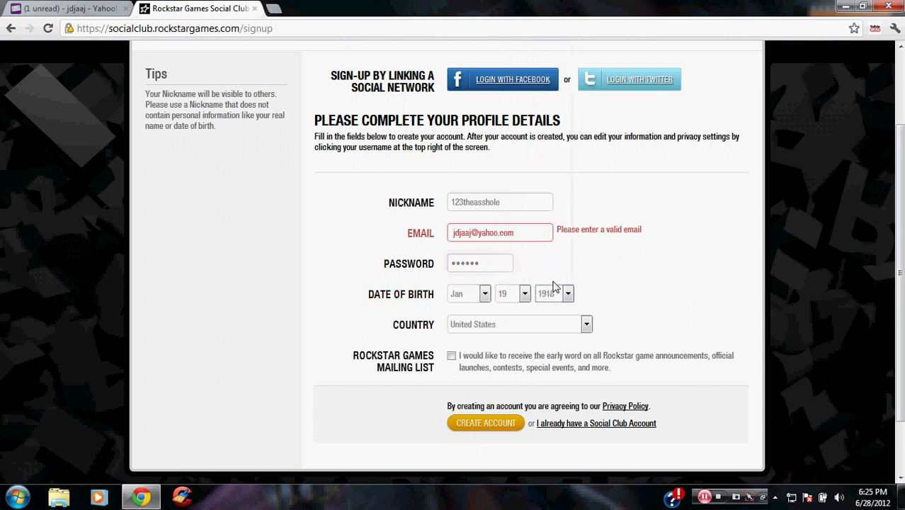
left_click(451, 356)
left_click(476, 425)
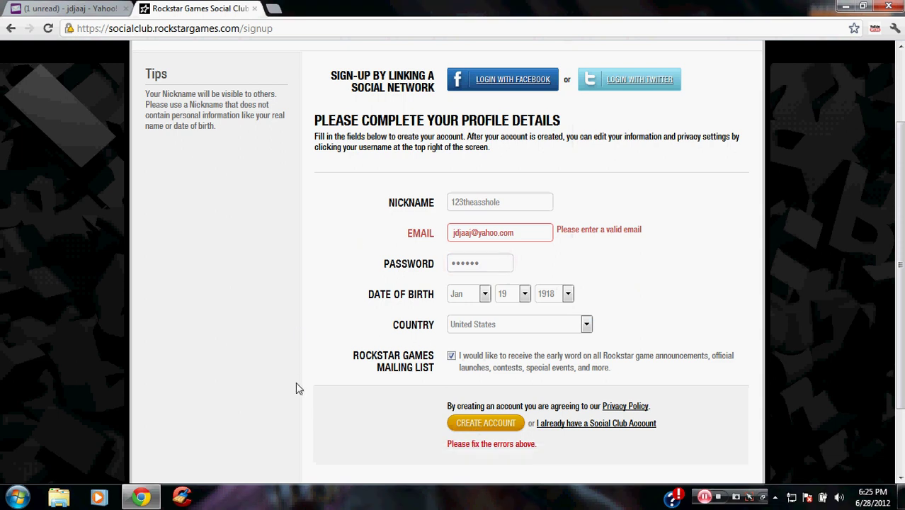
Go back to the flagged email field, then switch to the Yahoo Mail tab
scroll(281, 301, "up", 2)
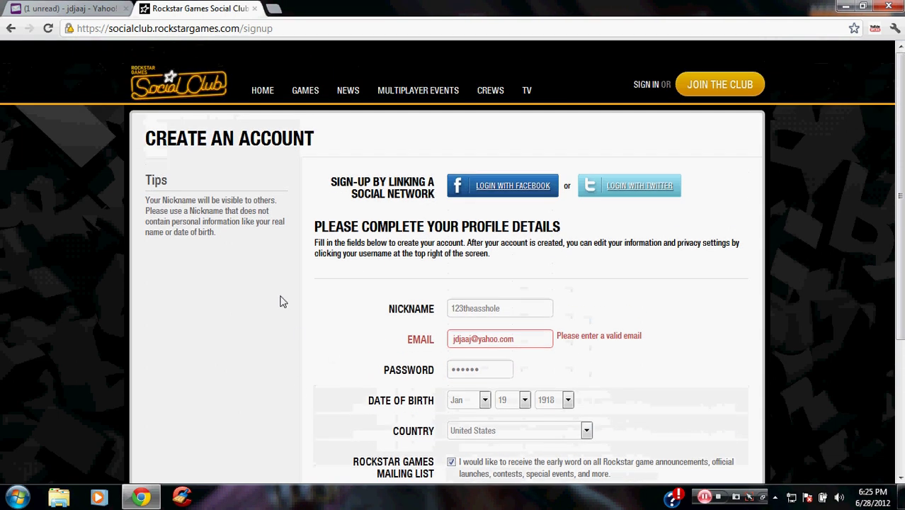
left_click(519, 345)
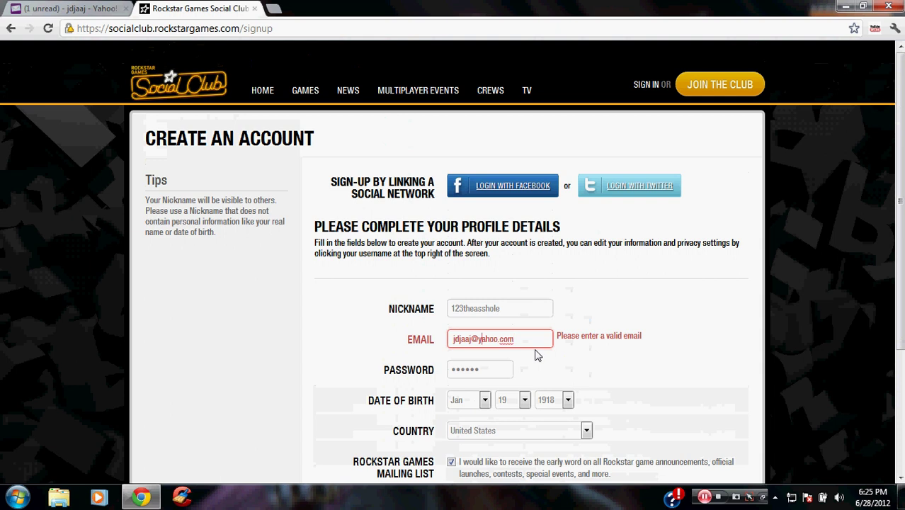
left_click(78, 9)
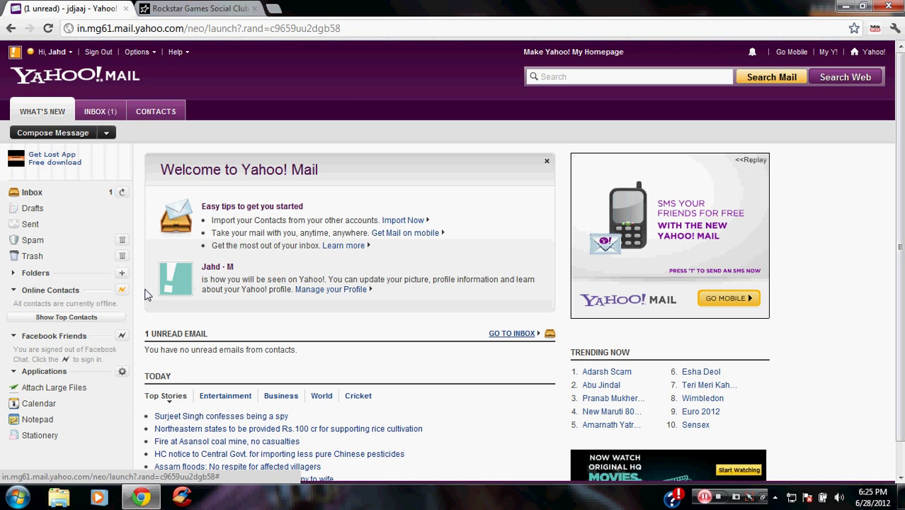
Open the Welcome to Yahoo! email and copy the address under My Info
left_click(44, 199)
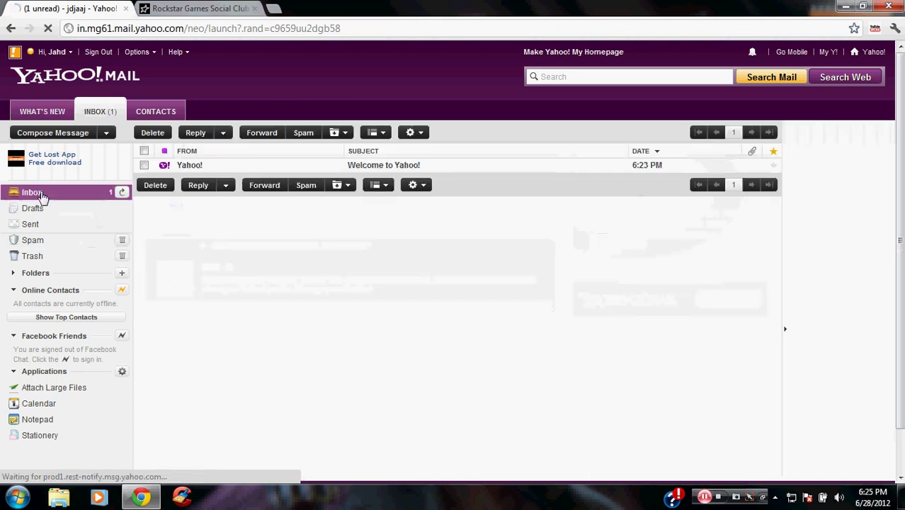
left_click(243, 168)
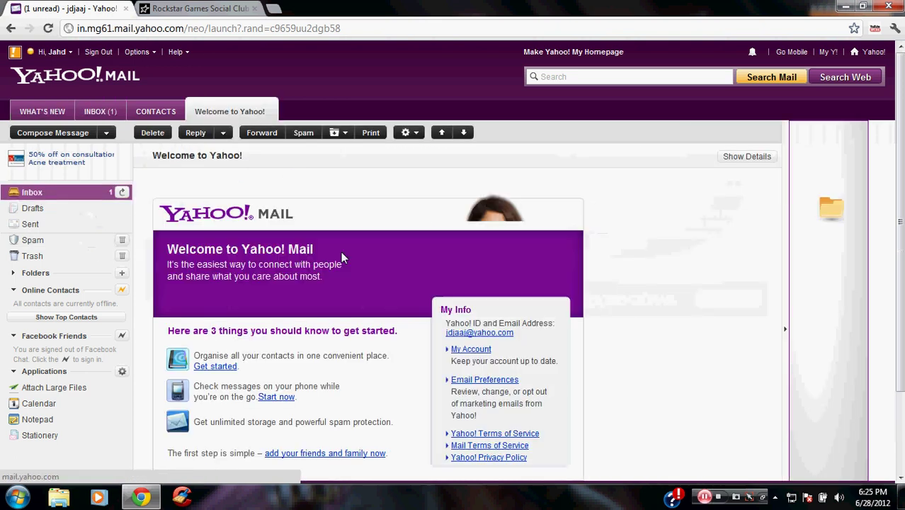
scroll(258, 353, "down", 2)
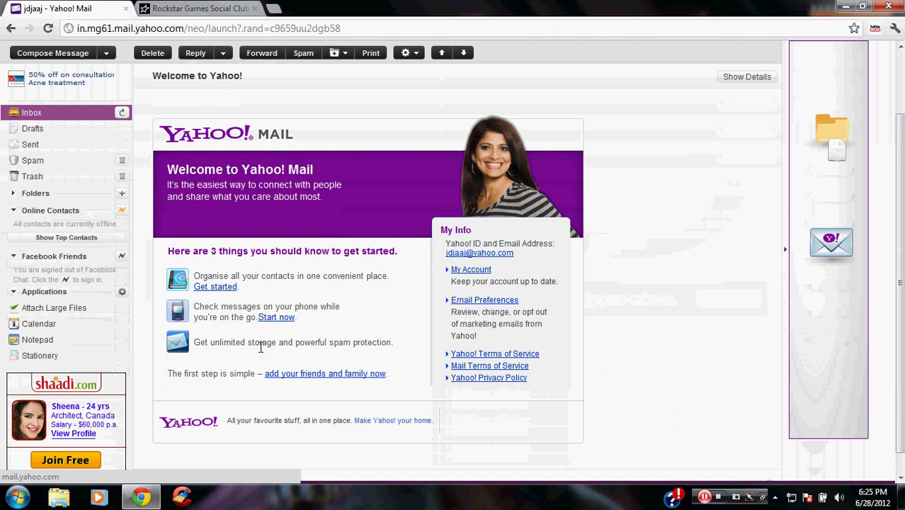
left_click_drag(512, 254, 442, 256)
key("ctrl+c")
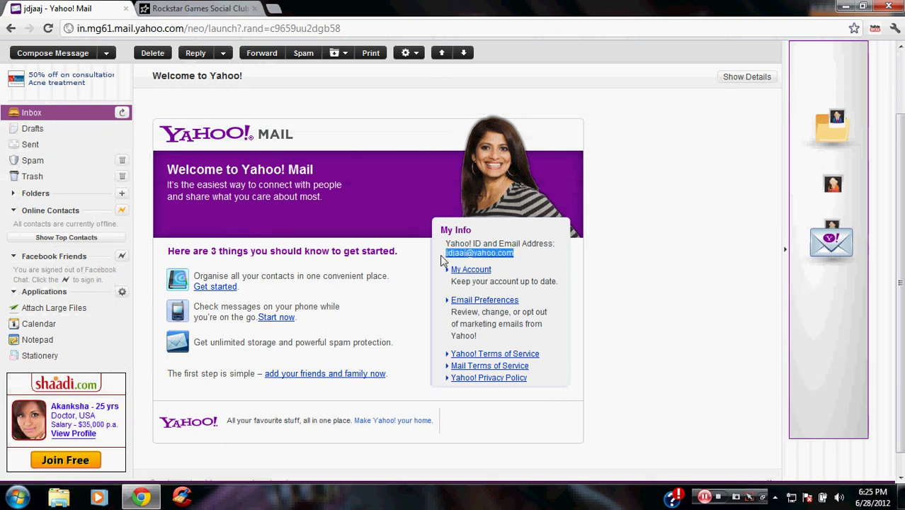
Replace the Social Club Email field's contents with the copied Yahoo address
left_click(174, 7)
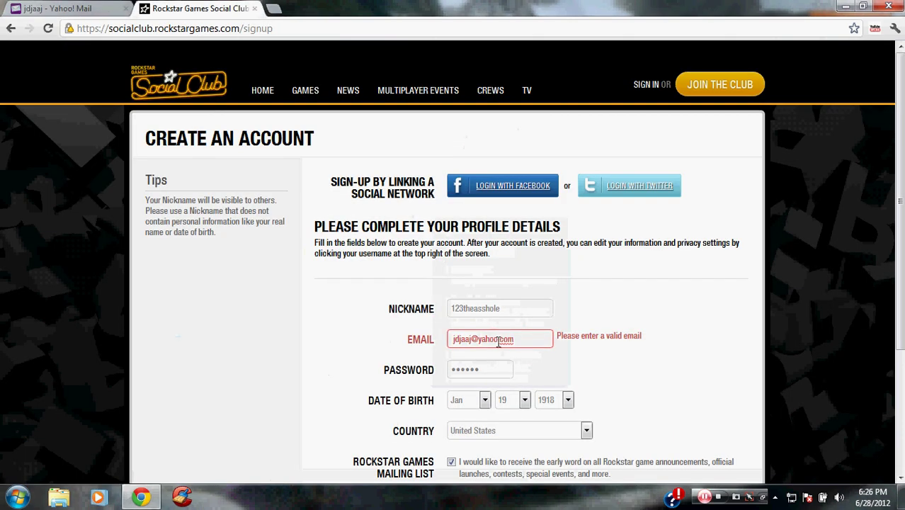
key("ctrl+a")
key("ctrl+v")
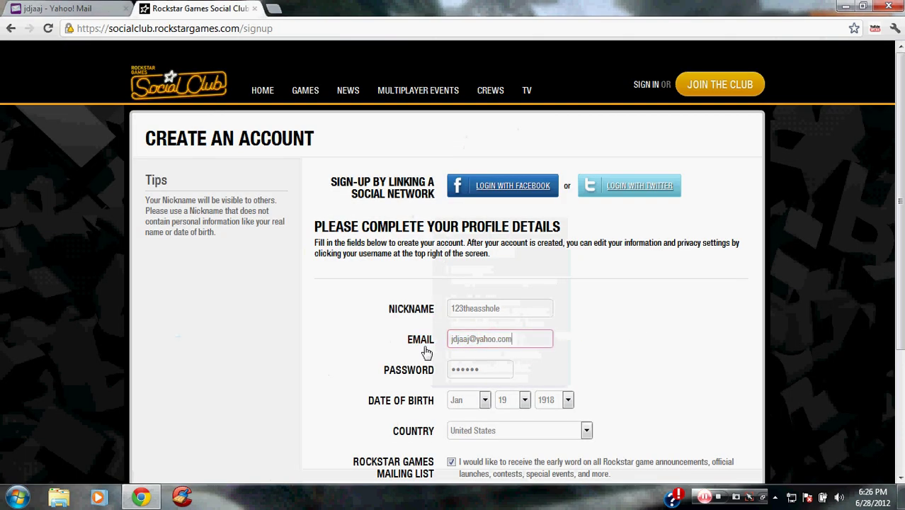
left_click(409, 374)
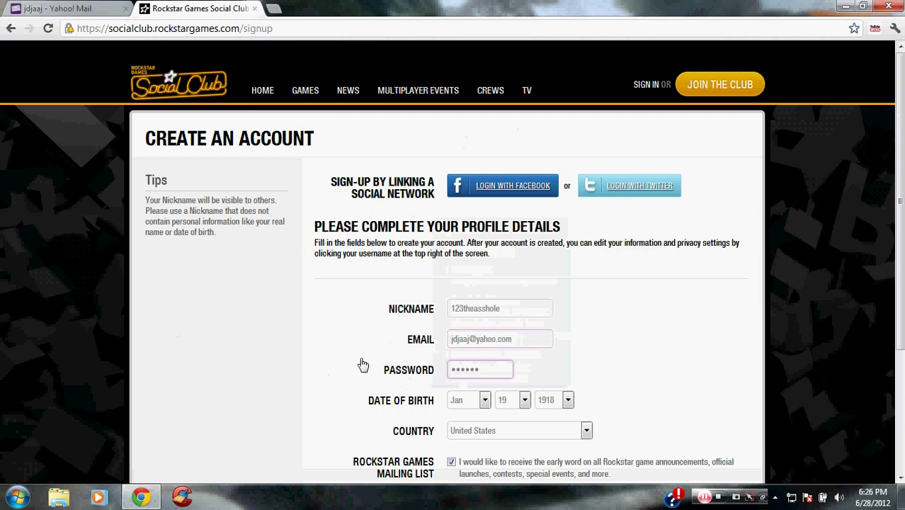
scroll(295, 343, "down", 3)
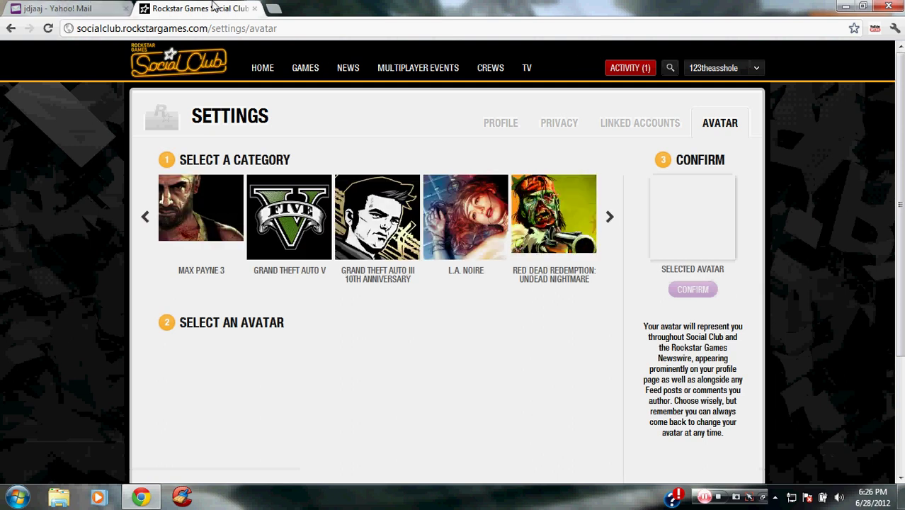
Launch Rockstar Games Social Club from the Start search and log out the old account
left_click(845, 6)
left_click(17, 496)
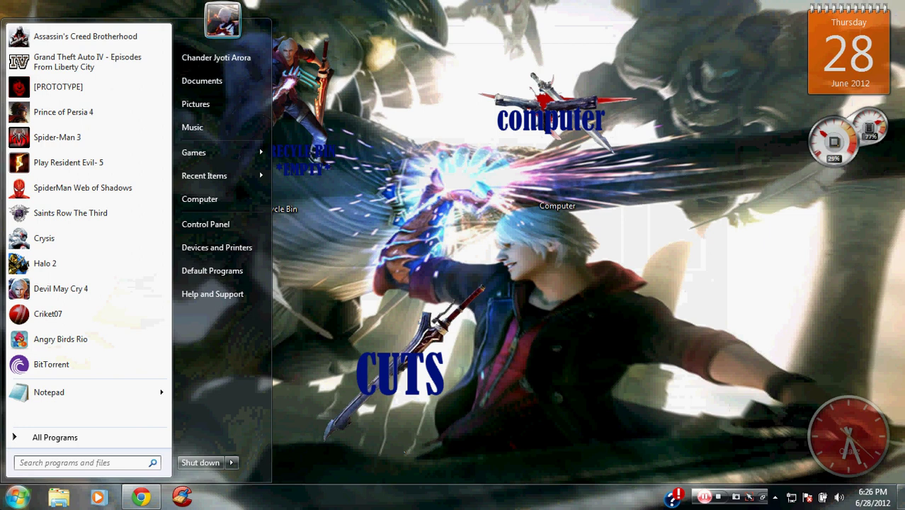
type("roc")
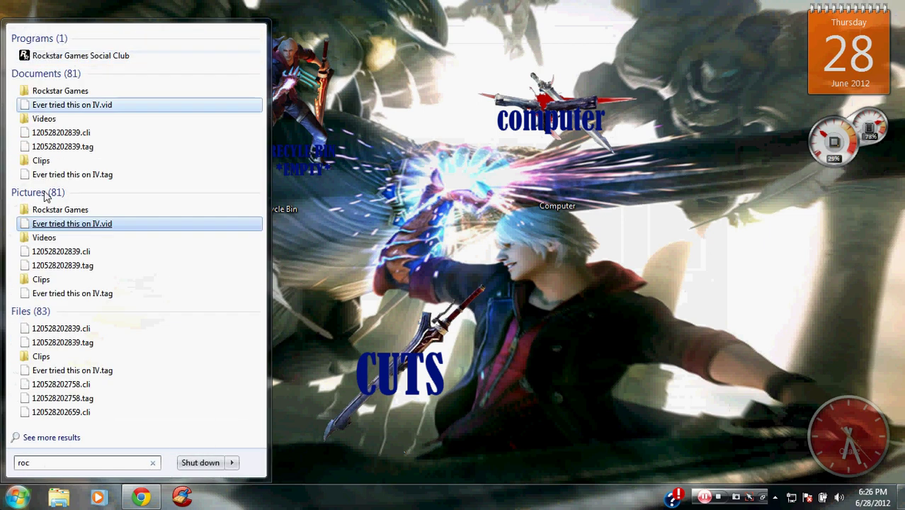
left_click(80, 61)
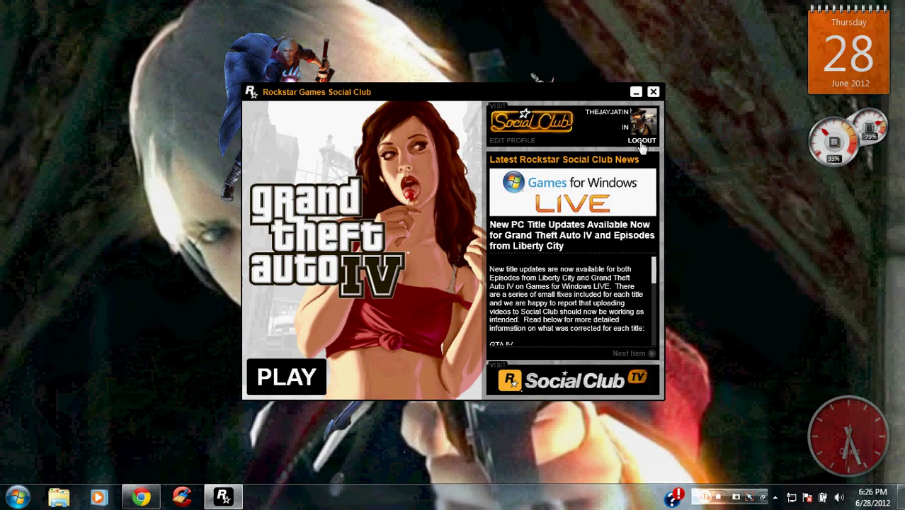
left_click(637, 141)
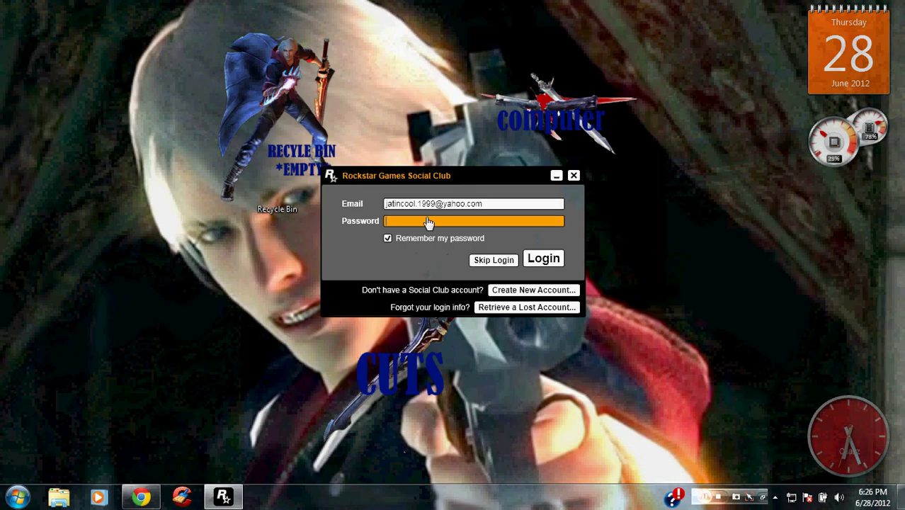
Attempt a login with the new Yahoo address and password, dismiss the Login Failed notice, return to Chrome
left_click(497, 204)
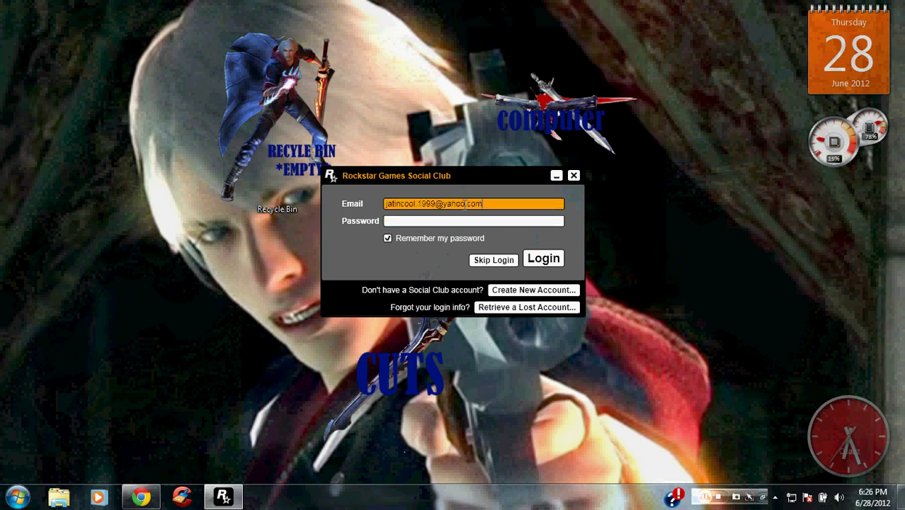
key("BackSpace")
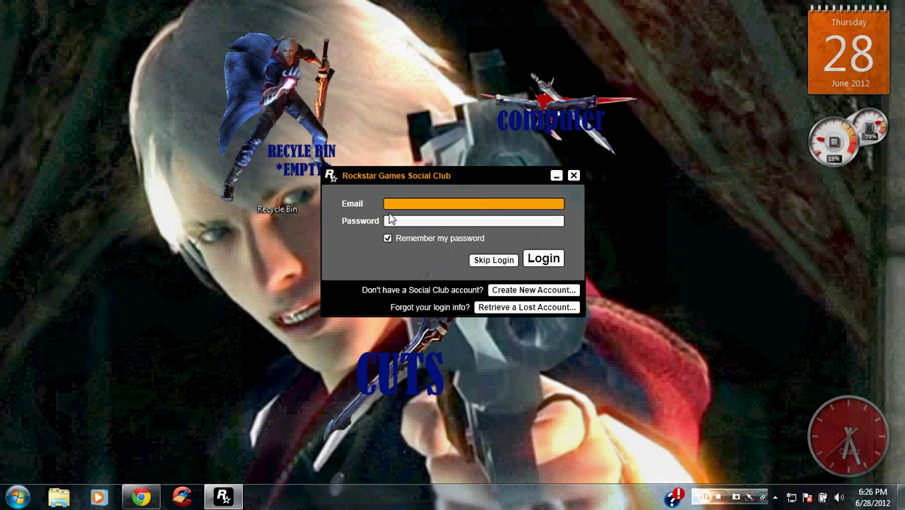
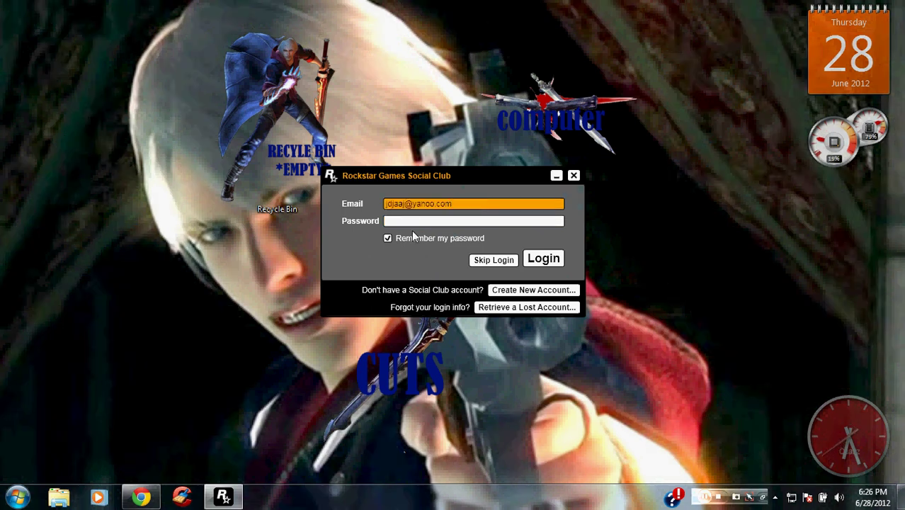
left_click(412, 225)
type("a")
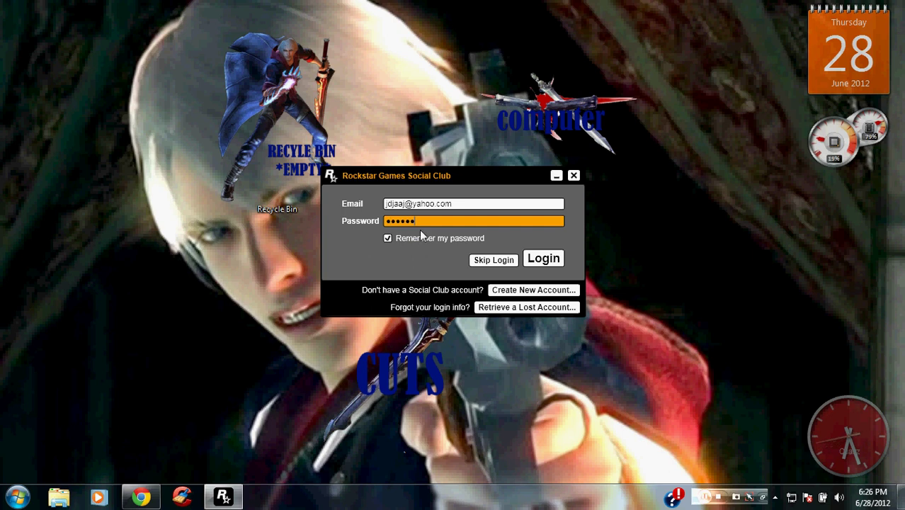
left_click(543, 259)
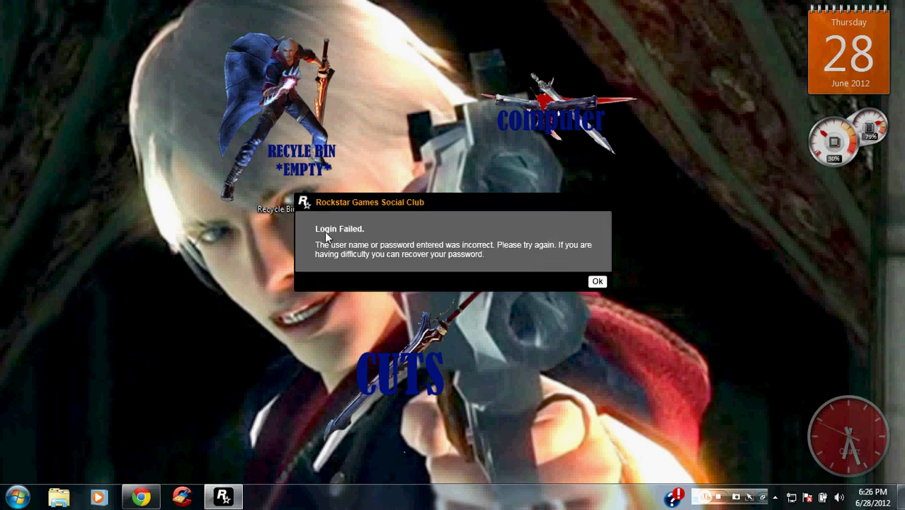
left_click(598, 281)
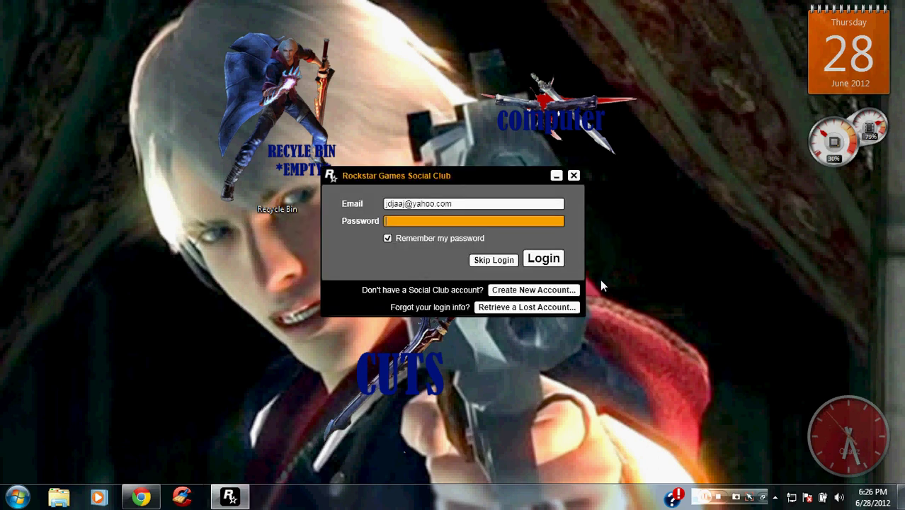
left_click(126, 501)
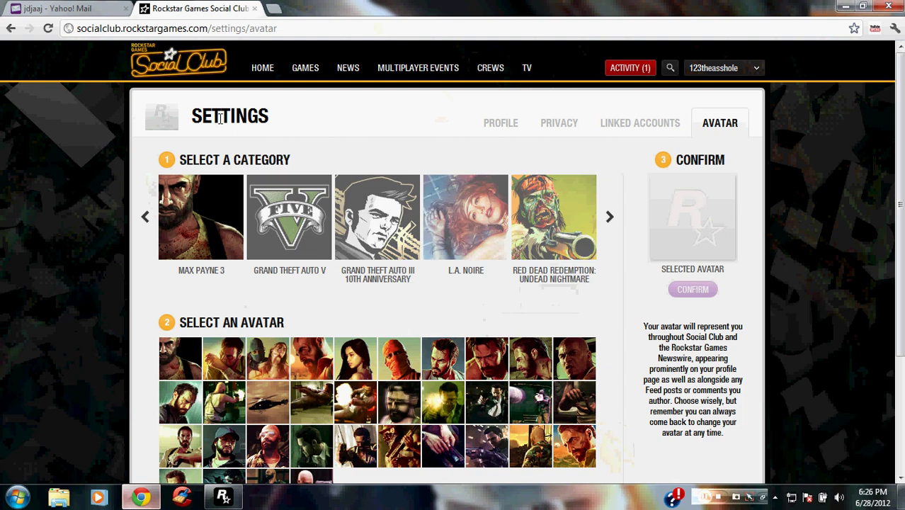
Reload the Yahoo inbox, open the Rockstar Games welcome email, and follow its verify-email link
left_click(55, 7)
left_click(49, 28)
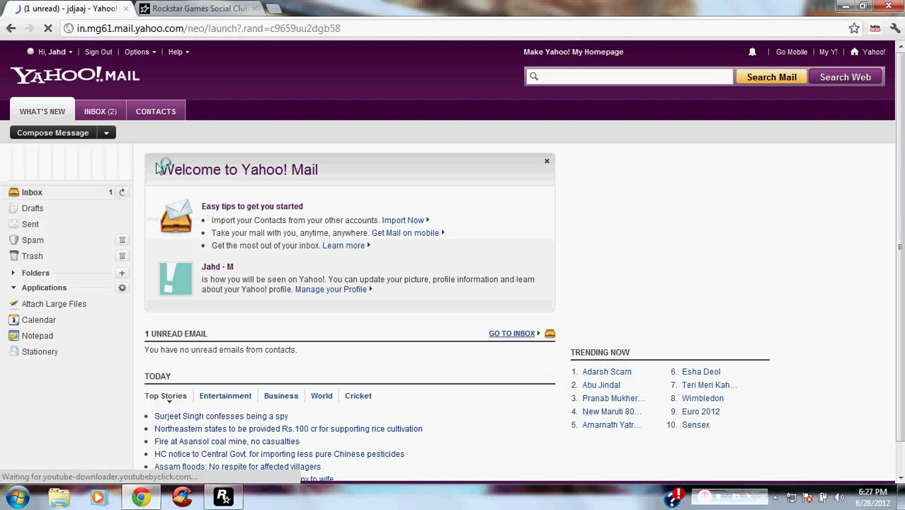
left_click(98, 113)
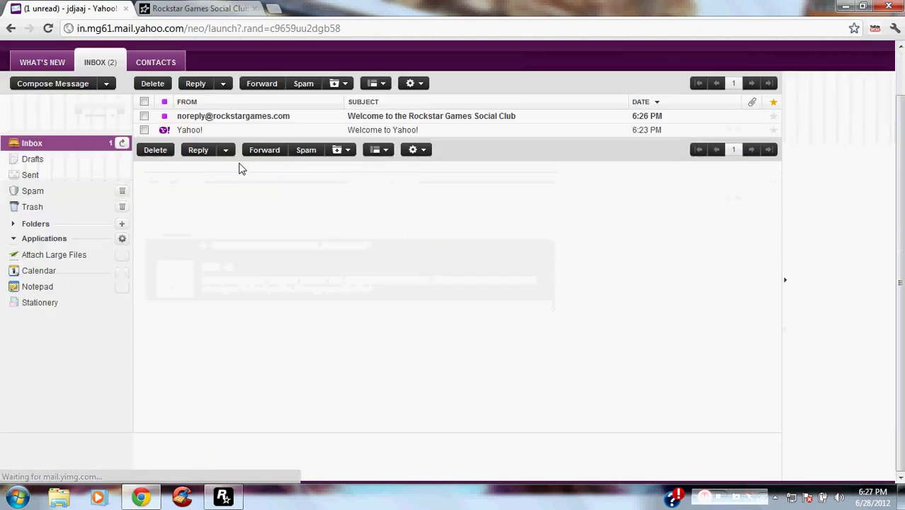
left_click(205, 117)
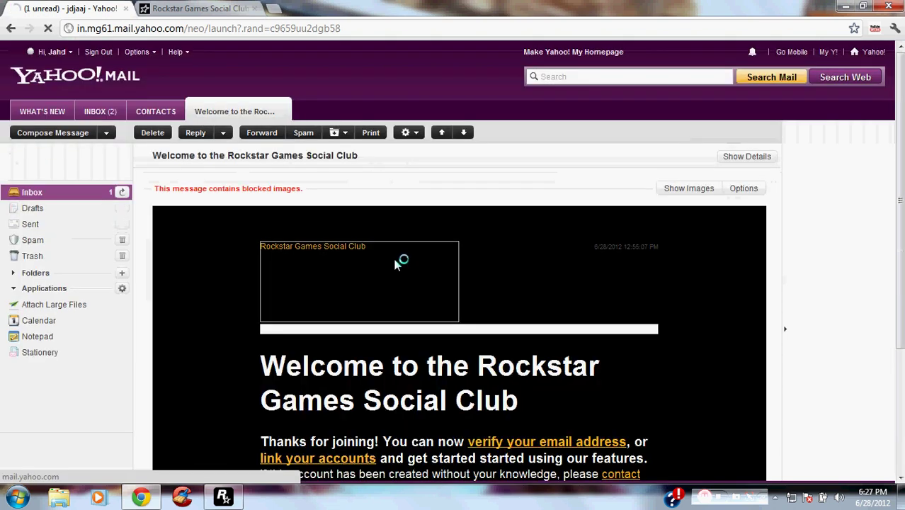
scroll(202, 289, "down", 1)
scroll(204, 298, "down", 2)
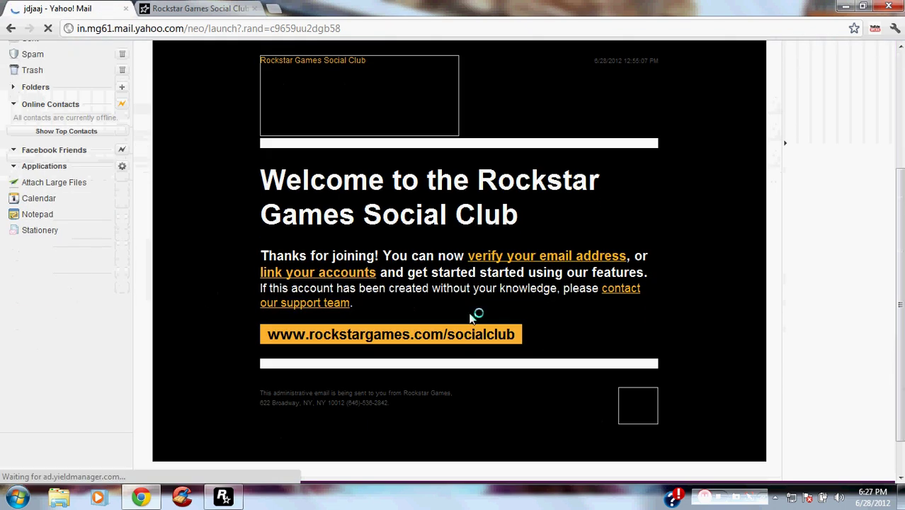
left_click(543, 258)
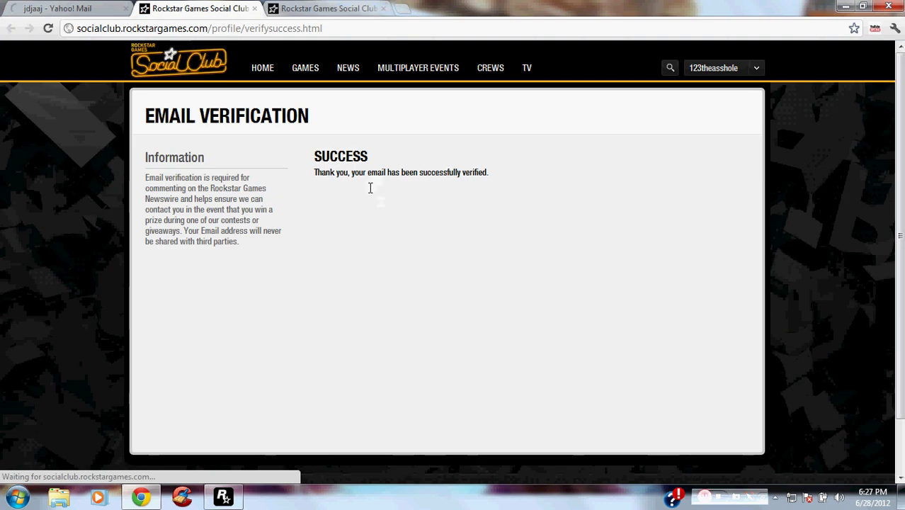
Log into the Social Club client with the verified Yahoo address, link the gamertag, and refresh the desktop
left_click(223, 498)
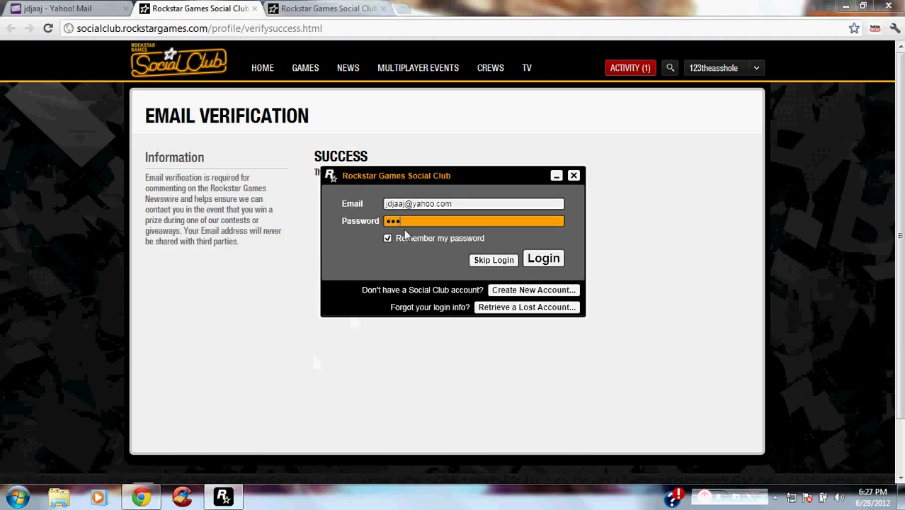
left_click(561, 258)
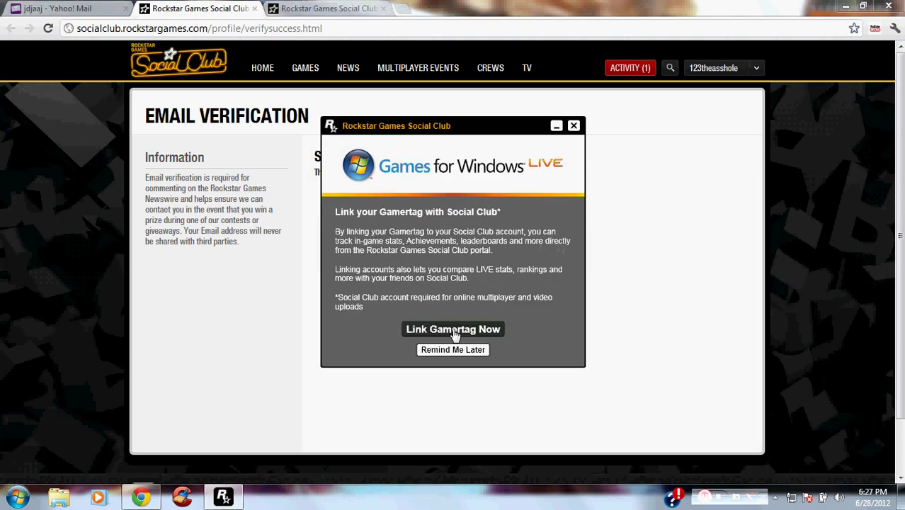
left_click(459, 334)
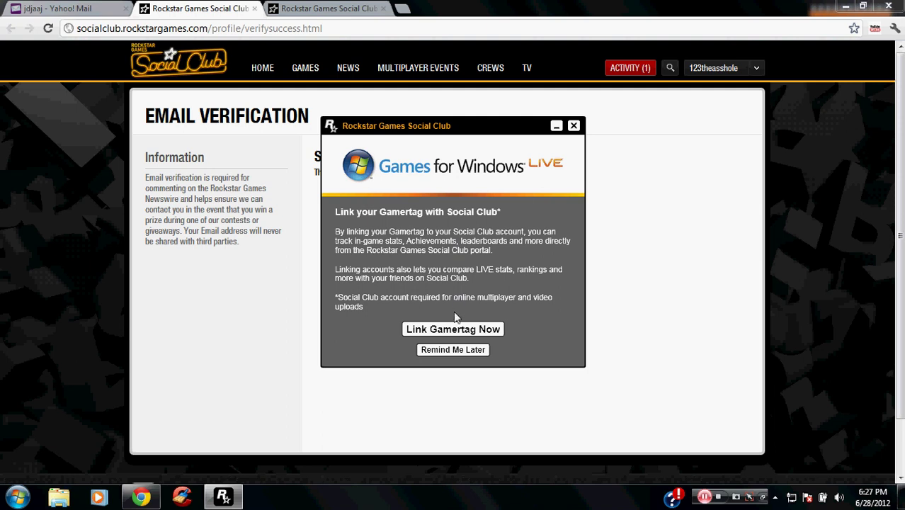
left_click(453, 331)
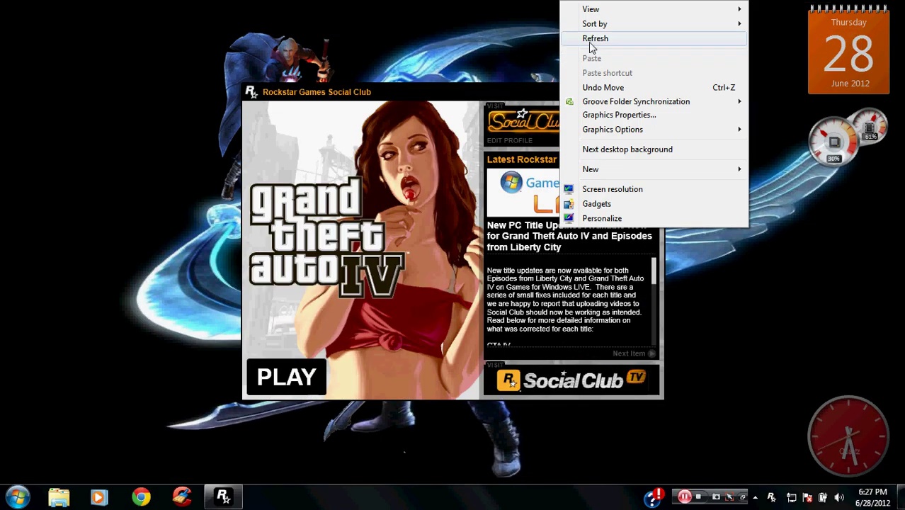
left_click(618, 39)
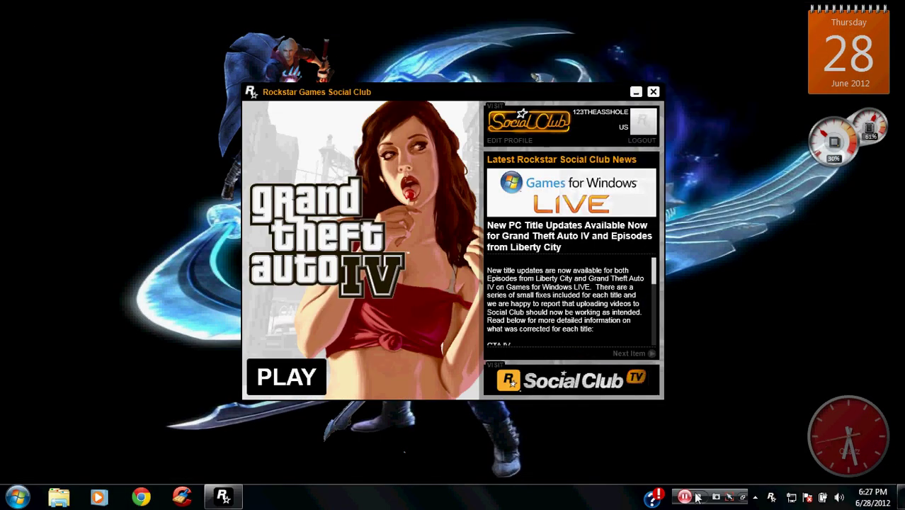